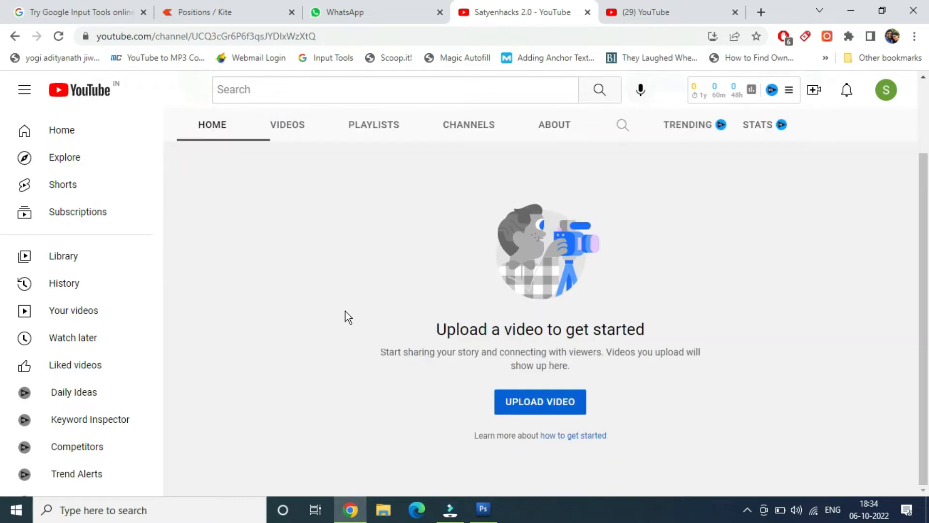
# Load studio.youtube.com in the second YouTube tab to open the Studio dashboard
pyautogui.scroll(2, 344, 311)
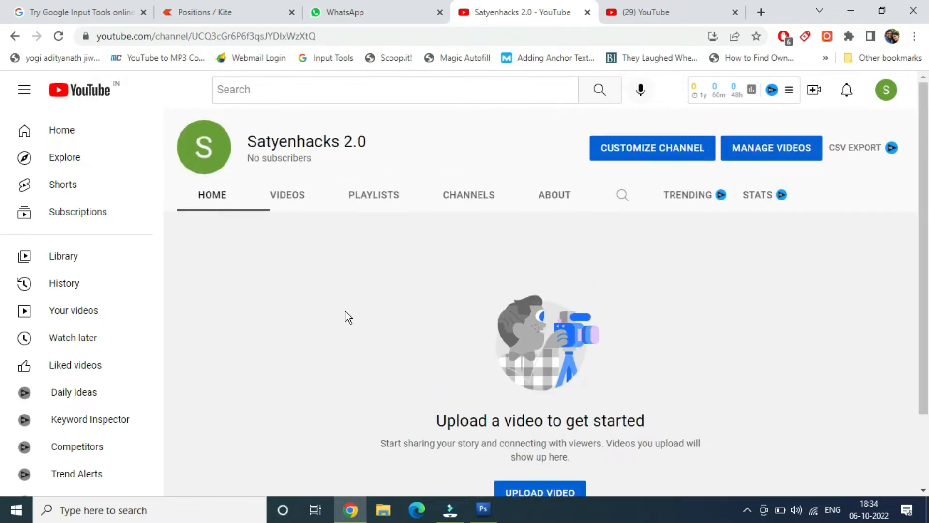
pyautogui.scroll(-2, 345, 311)
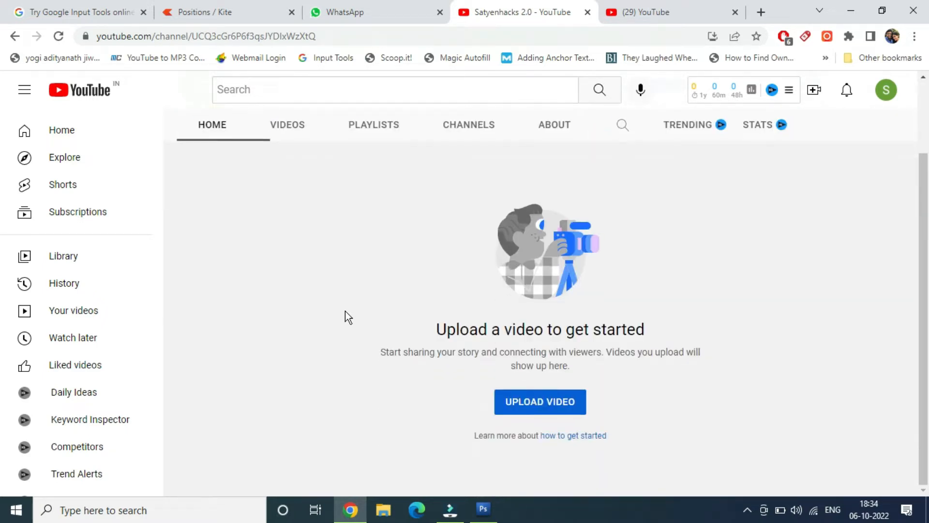
pyautogui.click(682, 8)
pyautogui.click(550, 32)
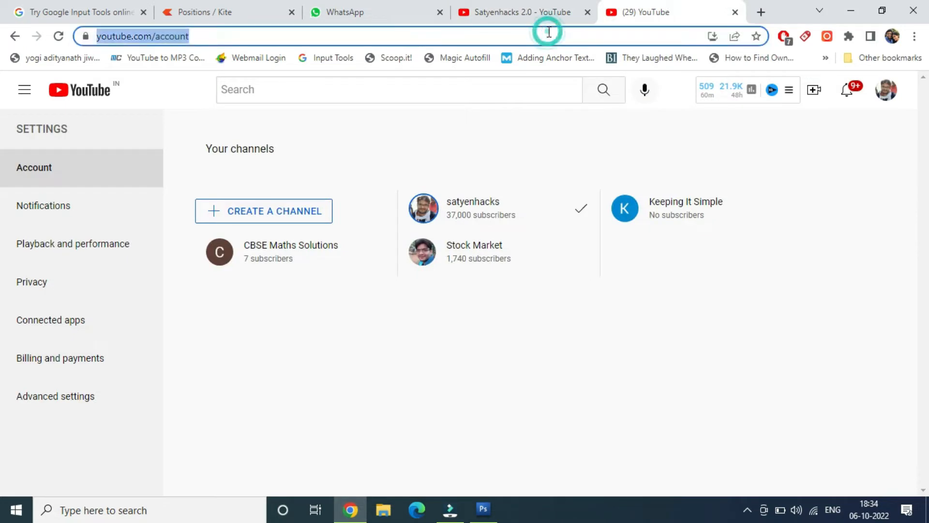
pyautogui.write('studio.')
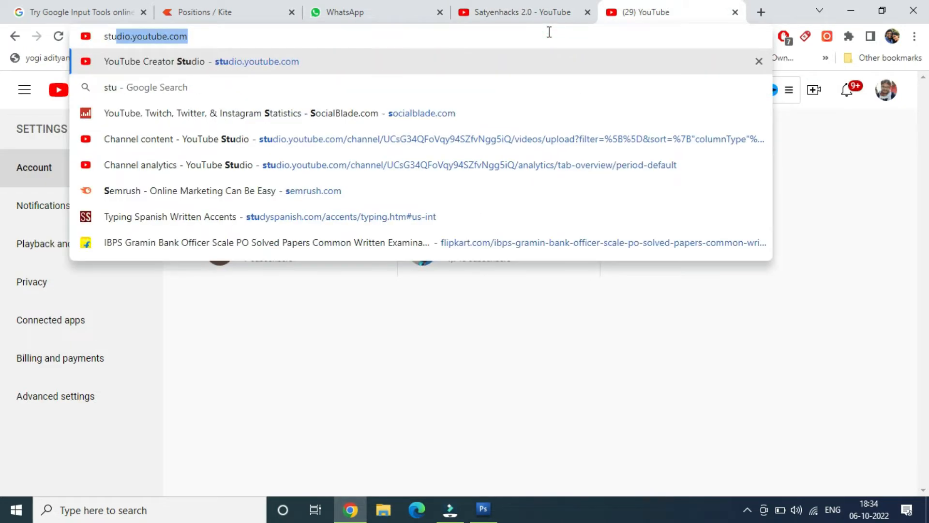
pyautogui.press('Return')
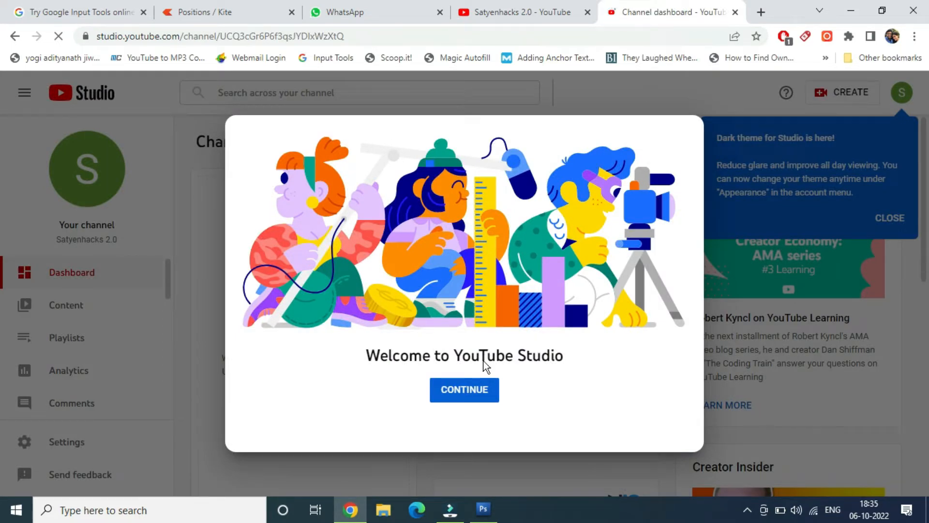
# Dismiss the welcome and dark theme popups and open the Channel settings
pyautogui.click(473, 393)
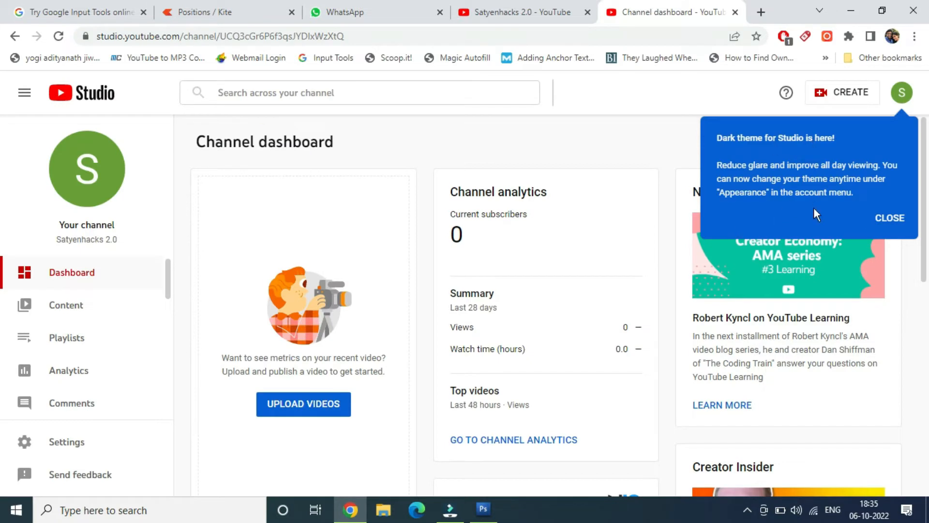
pyautogui.click(888, 219)
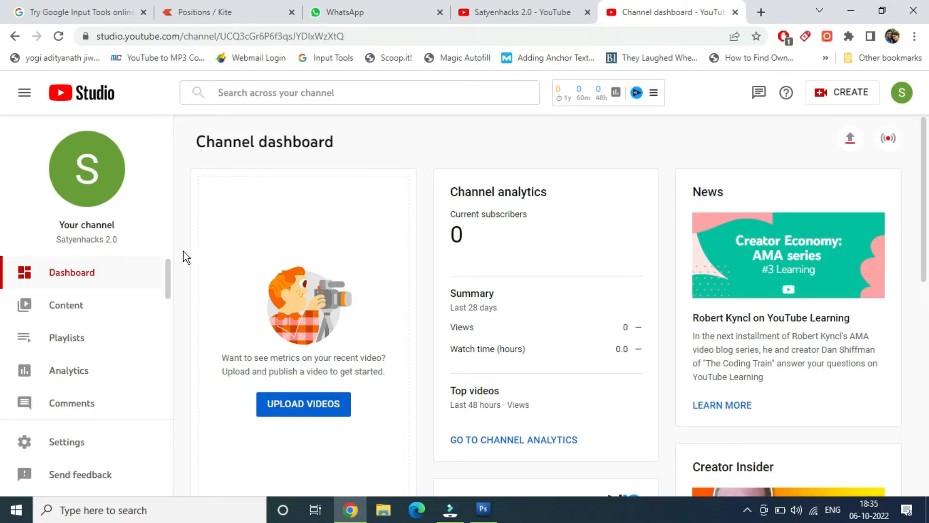
pyautogui.scroll(-3, 90, 363)
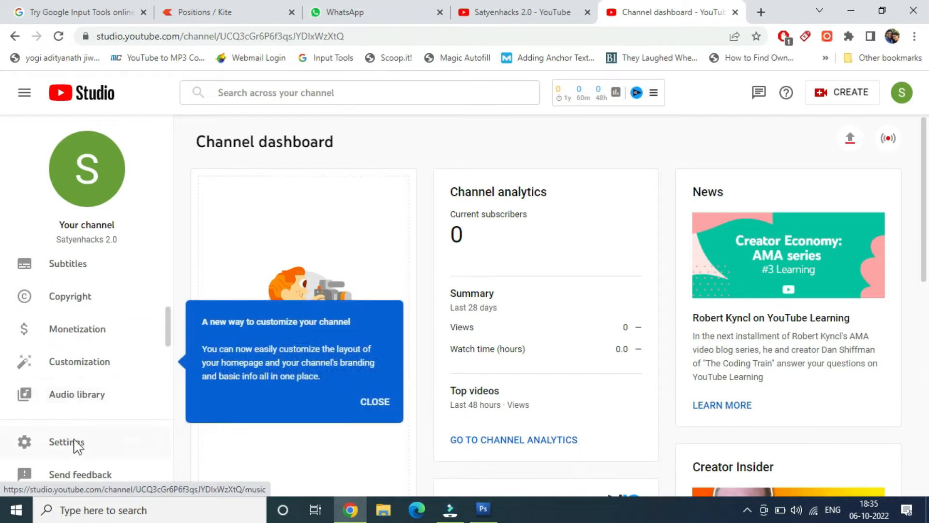
pyautogui.click(74, 442)
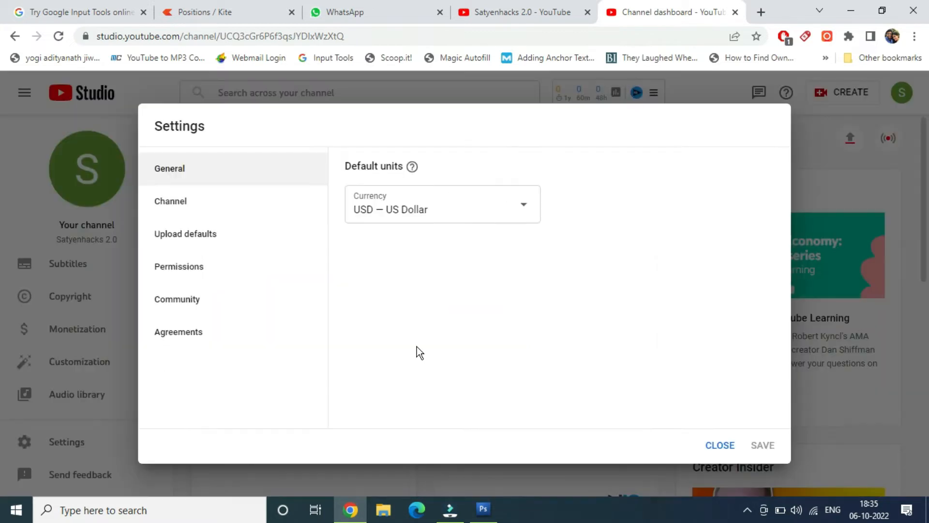
pyautogui.click(204, 209)
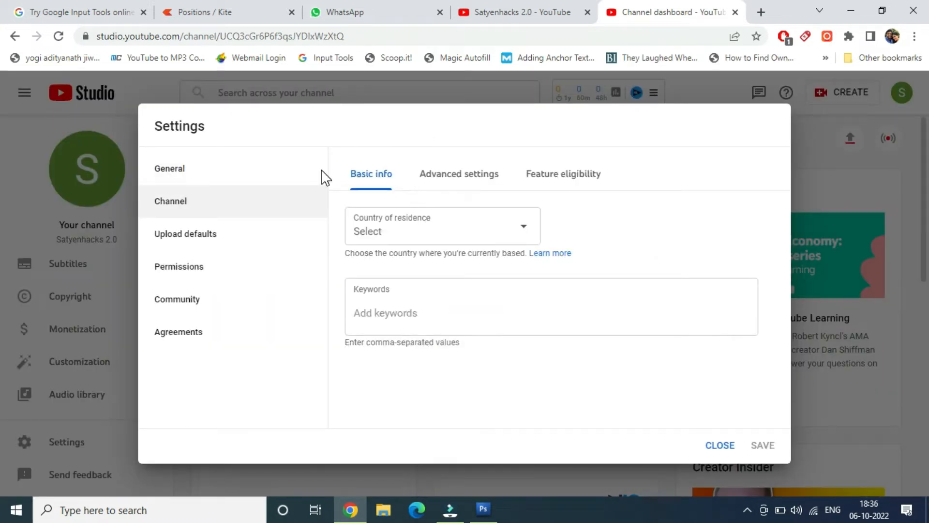
# Set the channel's country of residence to India
pyautogui.click(469, 232)
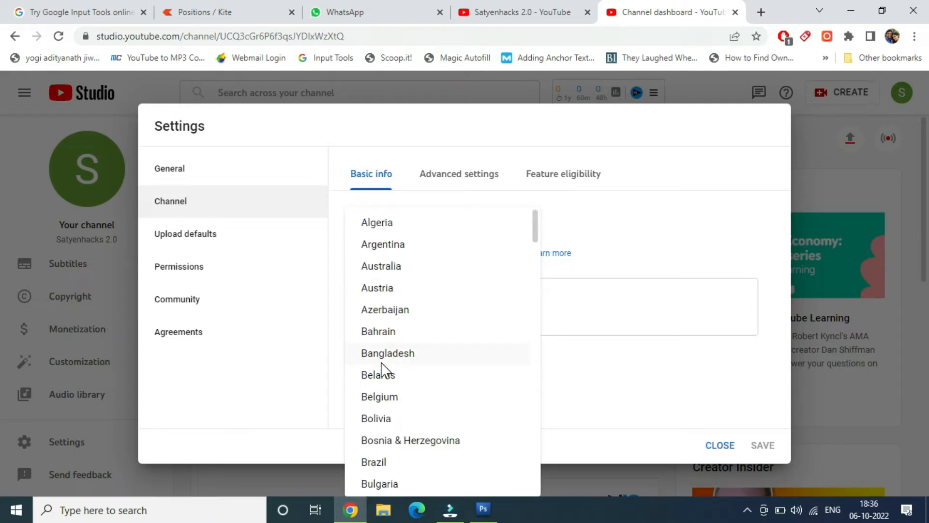
pyautogui.scroll(-10, 382, 366)
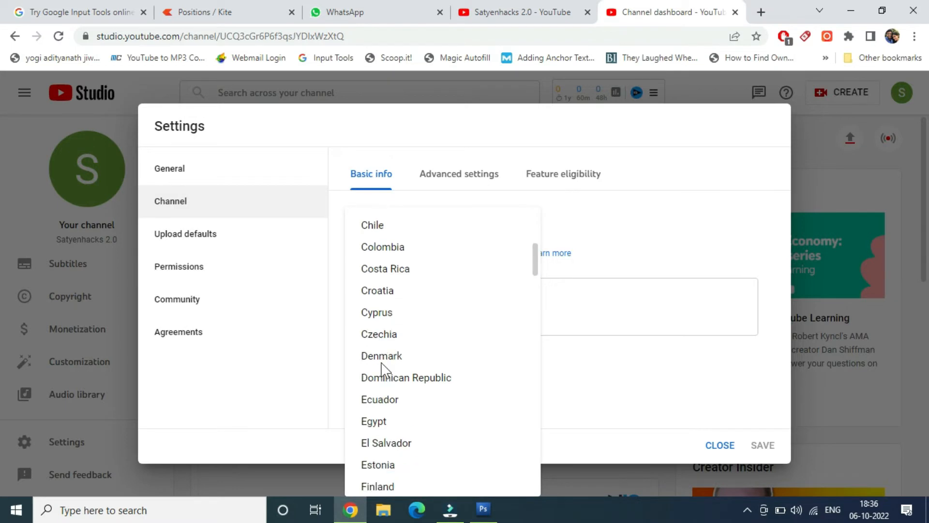
pyautogui.scroll(-4, 383, 369)
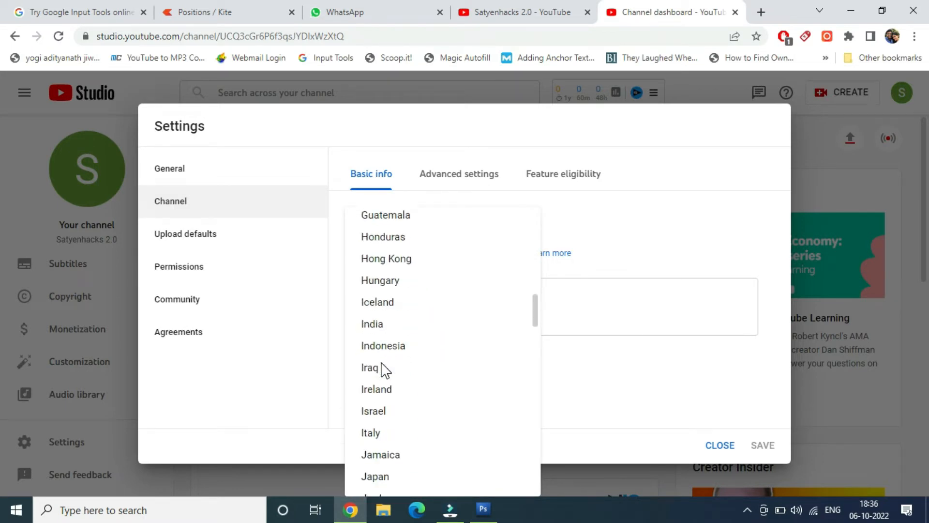
pyautogui.click(382, 290)
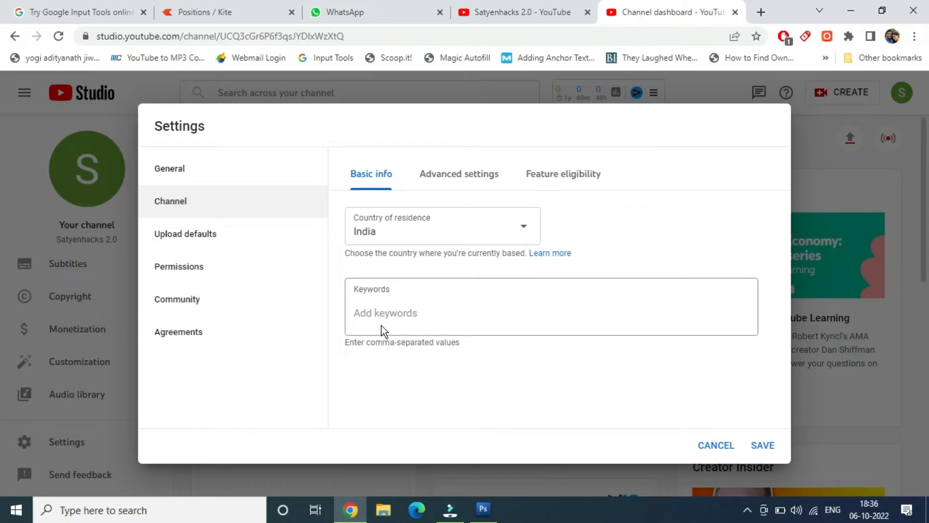
pyautogui.click(383, 315)
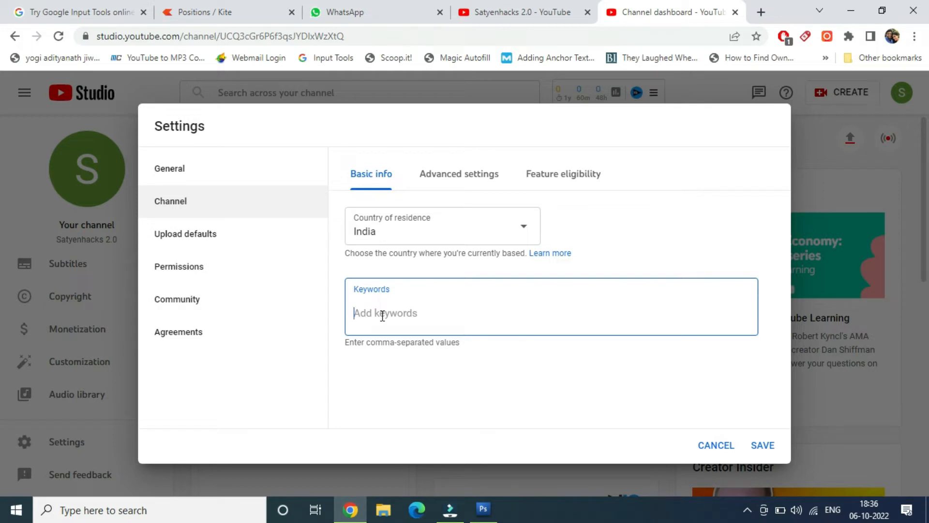
# Enter keywords: Facebook tutorial, Instagram Tutorial, Whatsapp tutorial, iPhone tutorial, Macbook Tutorials, Microsoft Office Tutorials
pyautogui.write('Facebook tutorial,Ins')
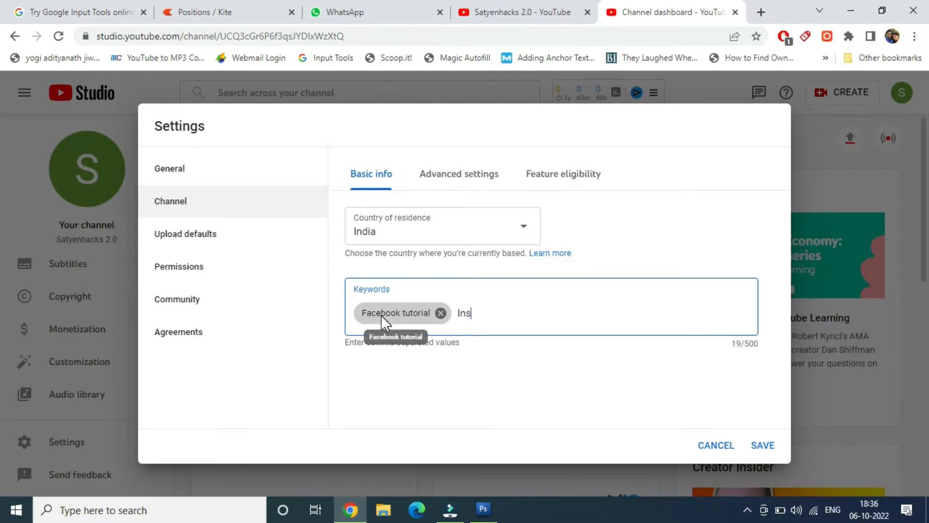
pyautogui.write('tagram Tutorial,Wht')
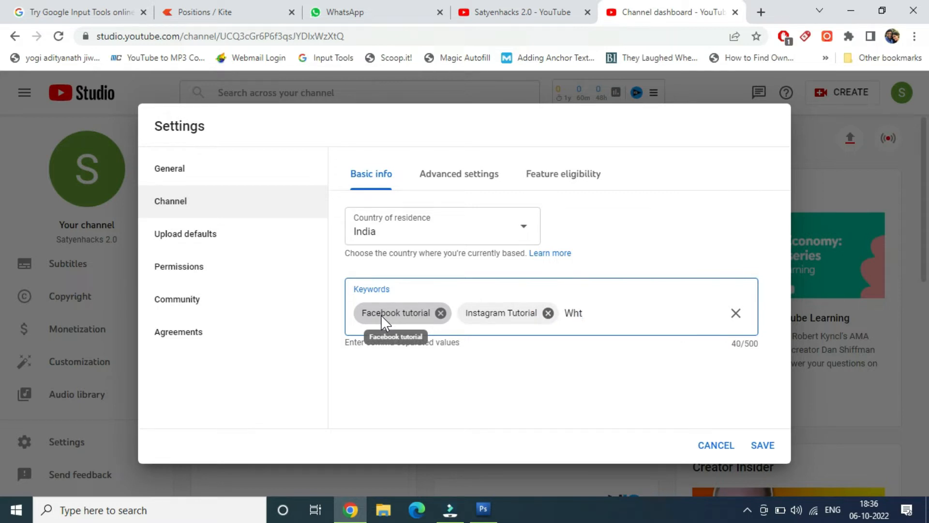
pyautogui.press('BackSpace')
pyautogui.write('atsapp tutorial')
pyautogui.write(',')
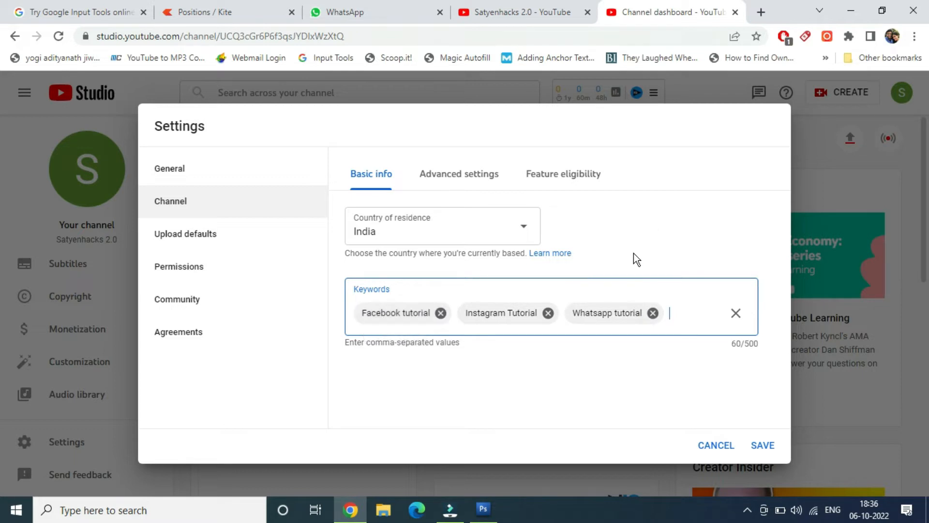
pyautogui.write('iPhone tutorial,Macb')
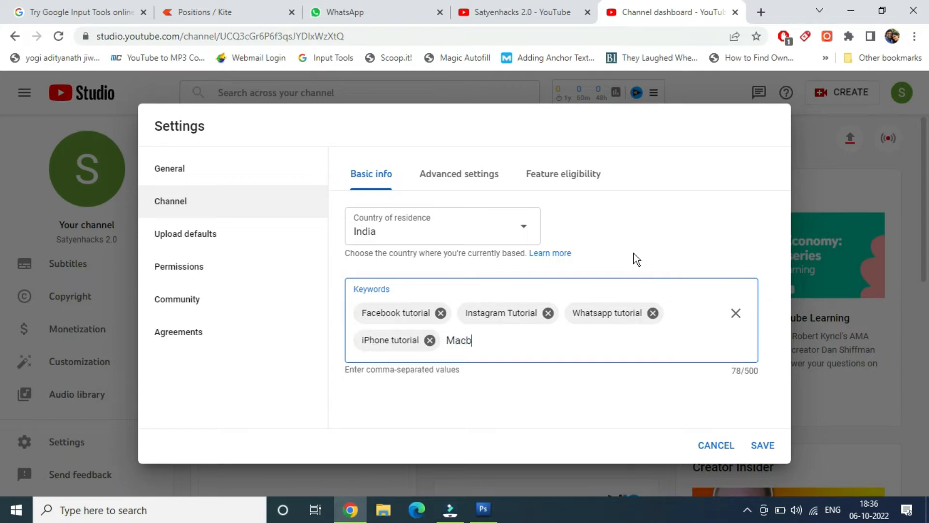
pyautogui.write('ook Tutorials,')
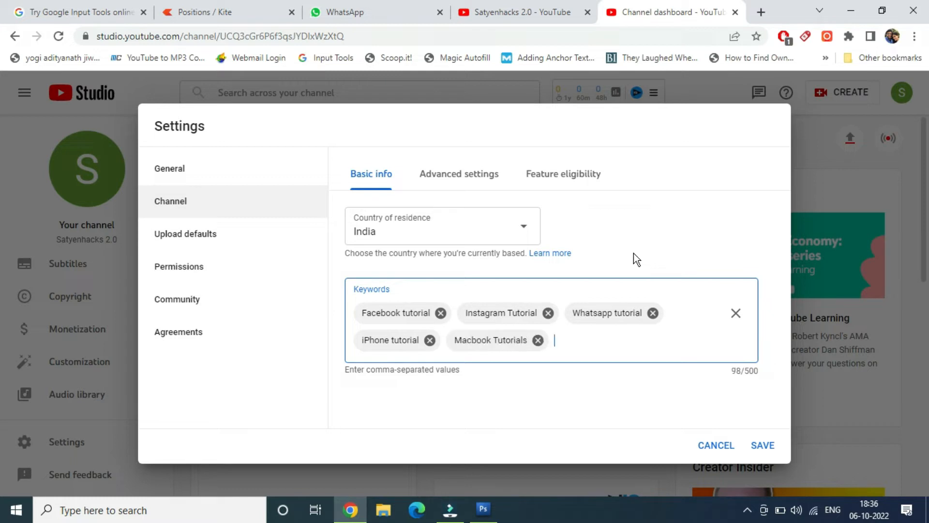
pyautogui.write('Microsoft Office Tutori')
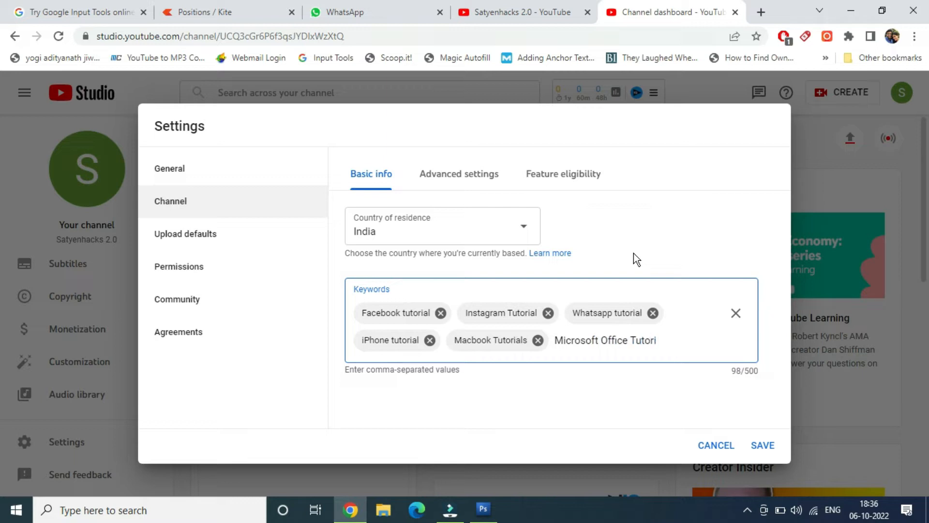
pyautogui.write('als,')
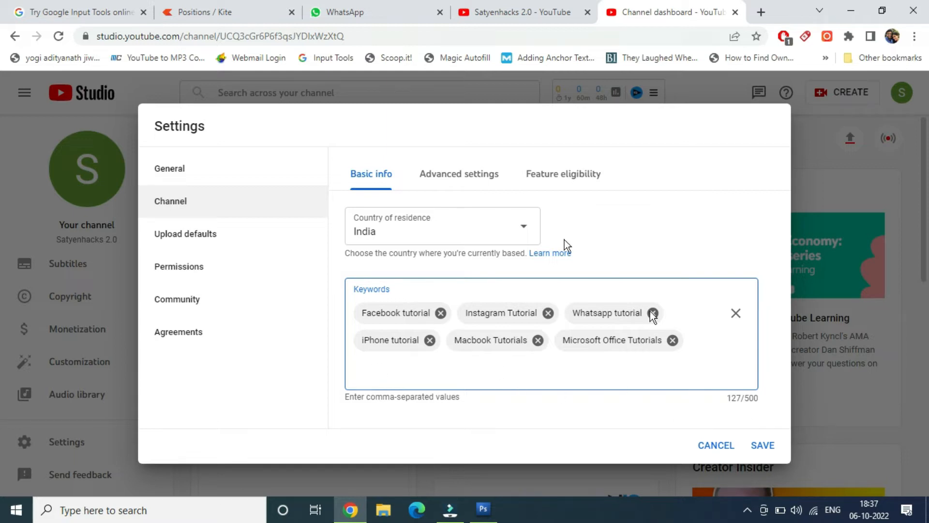
# Mark the channel as not made for kids and review the remaining Advanced settings
pyautogui.click(452, 174)
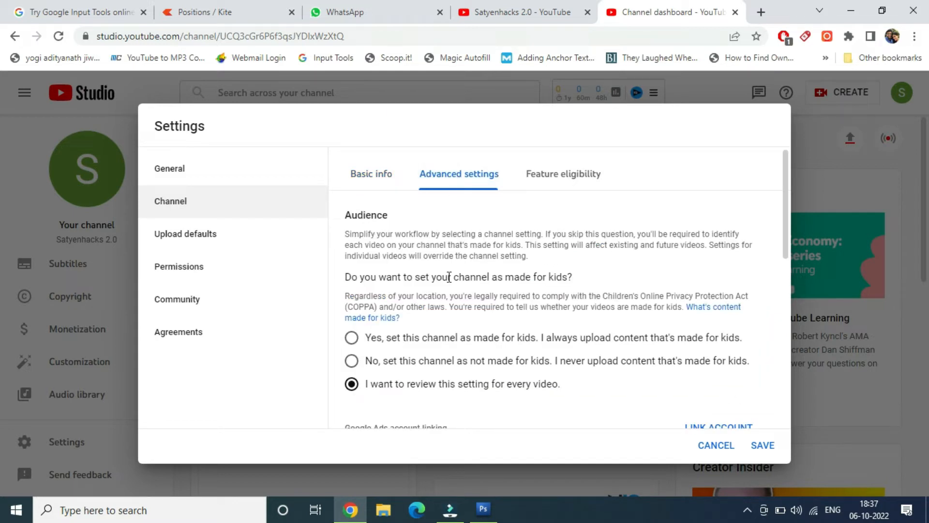
pyautogui.scroll(-1, 449, 277)
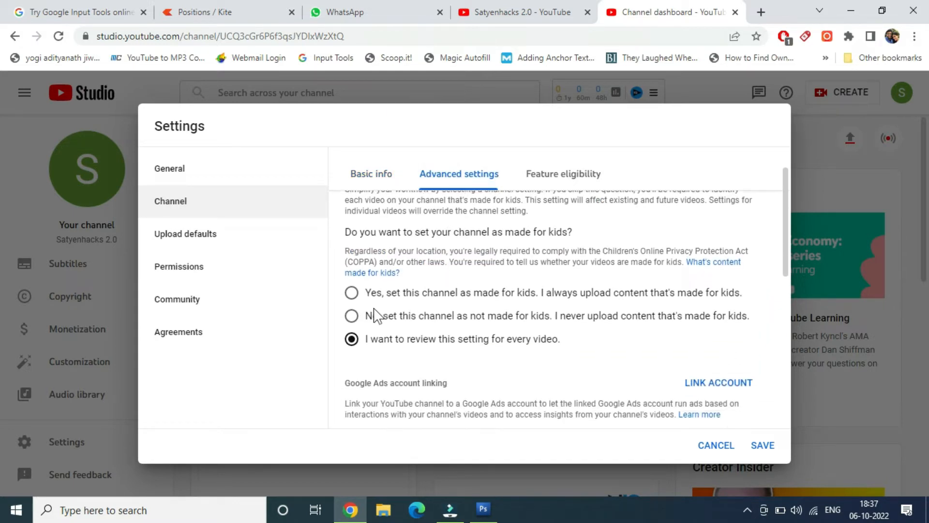
pyautogui.click(352, 316)
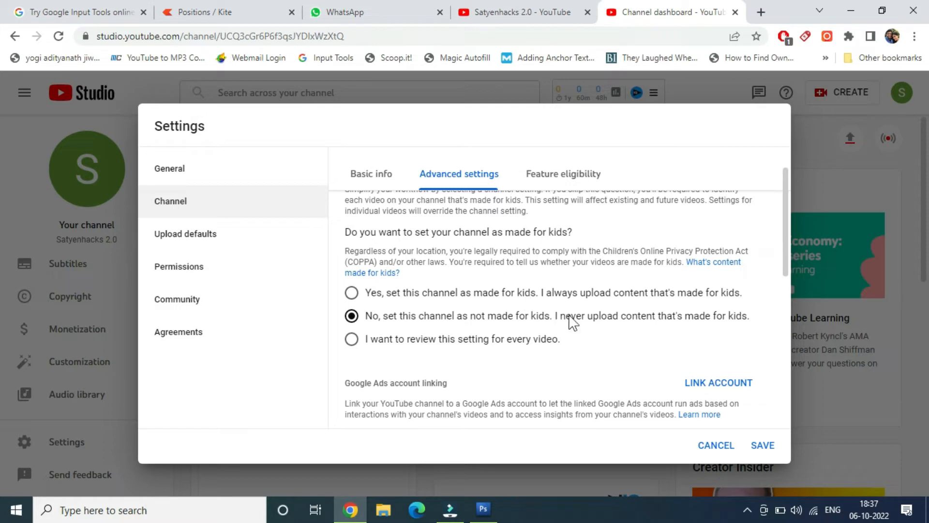
pyautogui.scroll(-5, 573, 333)
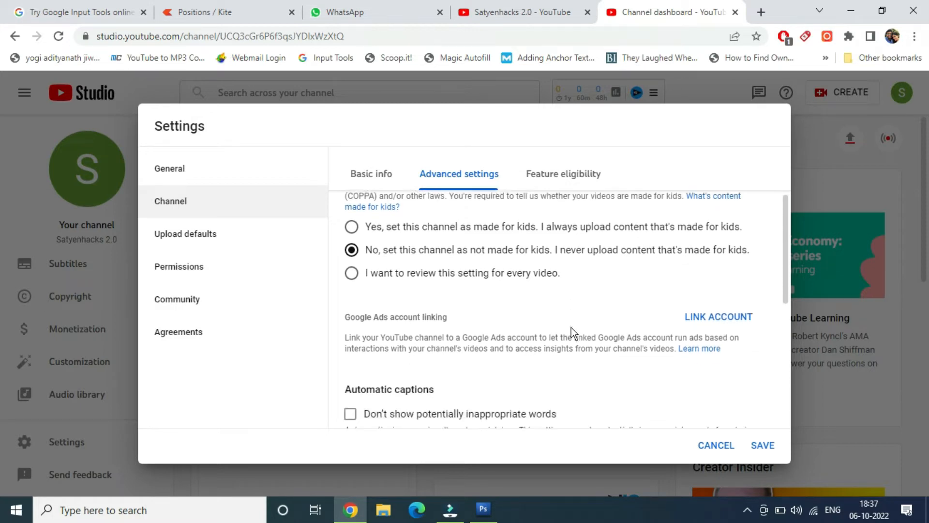
pyautogui.scroll(-3, 573, 334)
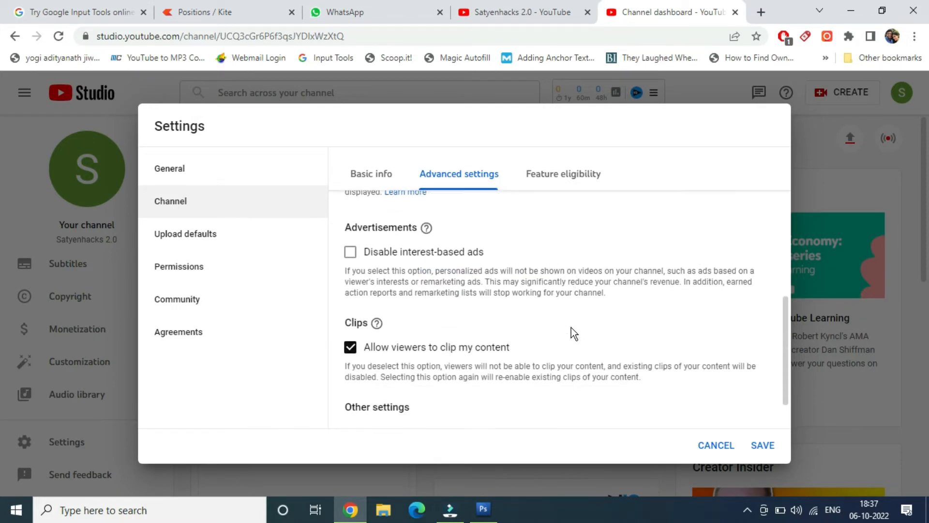
pyautogui.scroll(2, 573, 334)
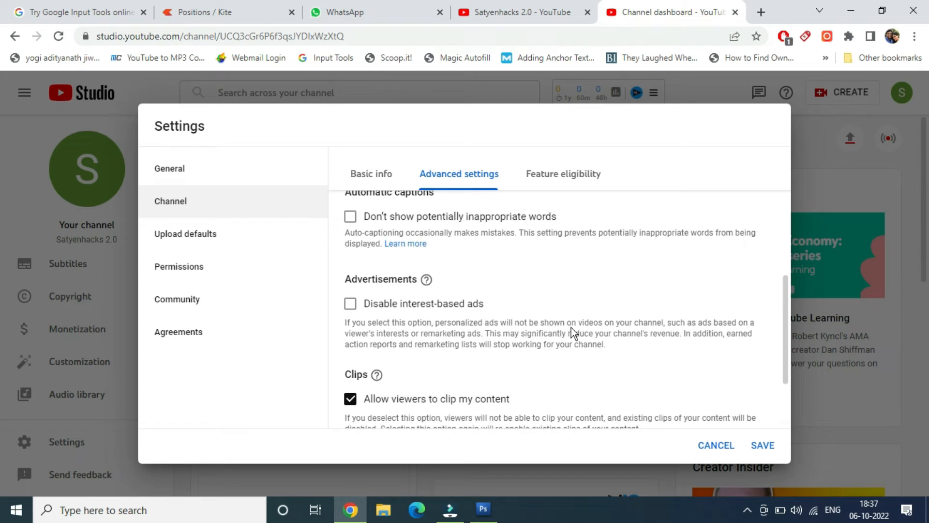
pyautogui.scroll(1, 573, 333)
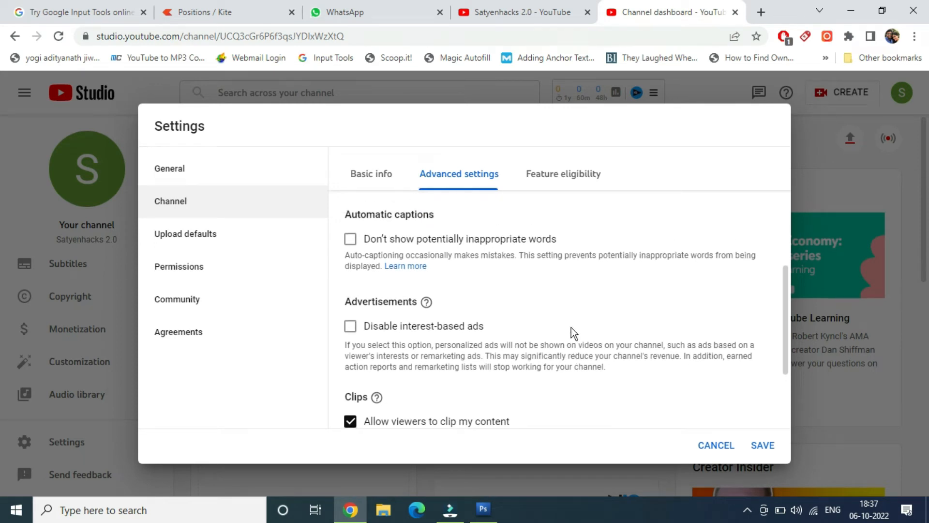
pyautogui.scroll(-3, 572, 327)
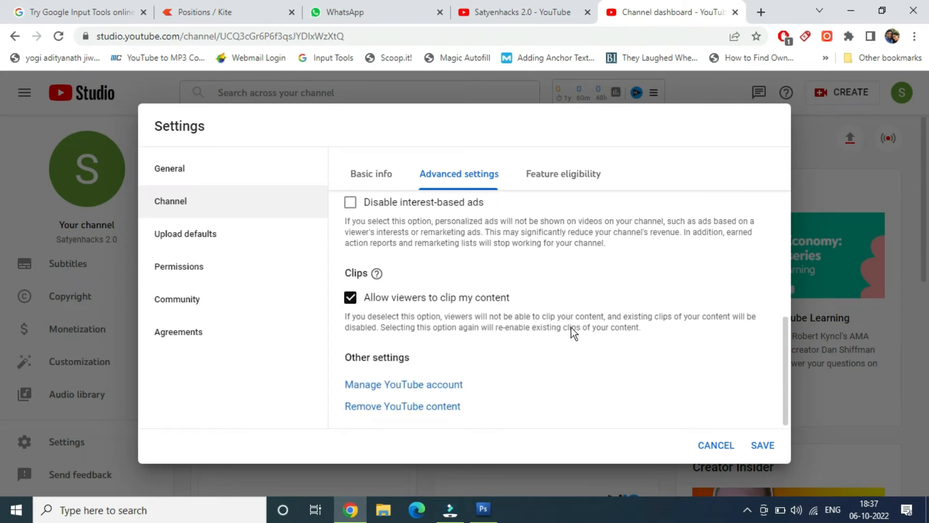
# Expand Intermediate features under Feature eligibility and start phone number verification
pyautogui.click(568, 176)
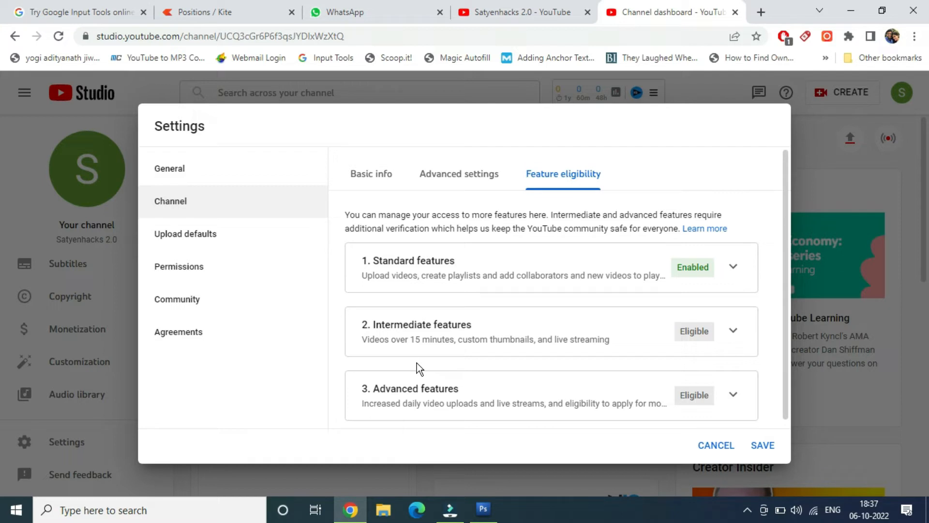
pyautogui.scroll(-1, 522, 316)
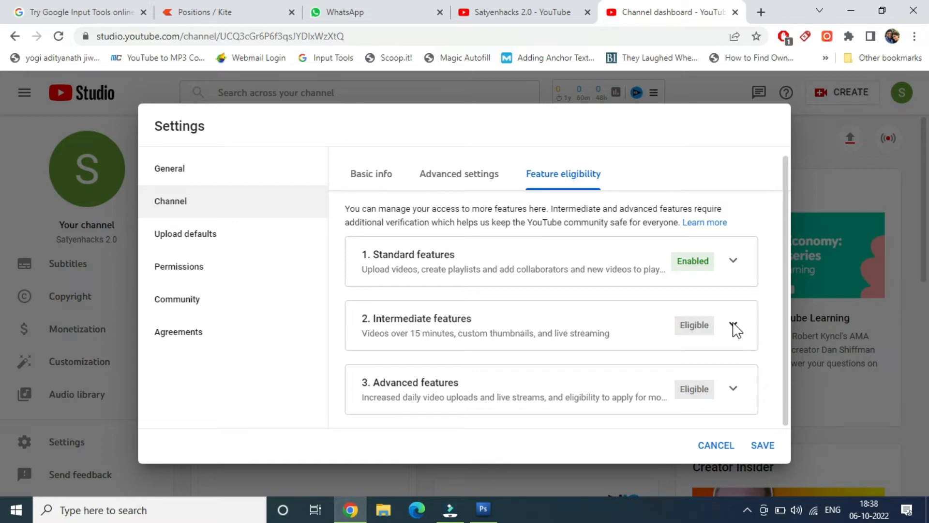
pyautogui.click(734, 326)
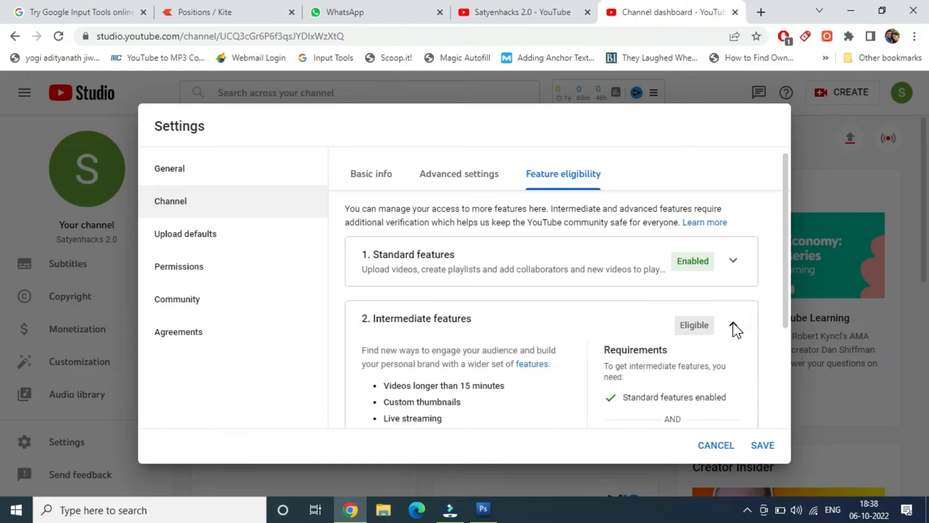
pyautogui.scroll(-3, 590, 334)
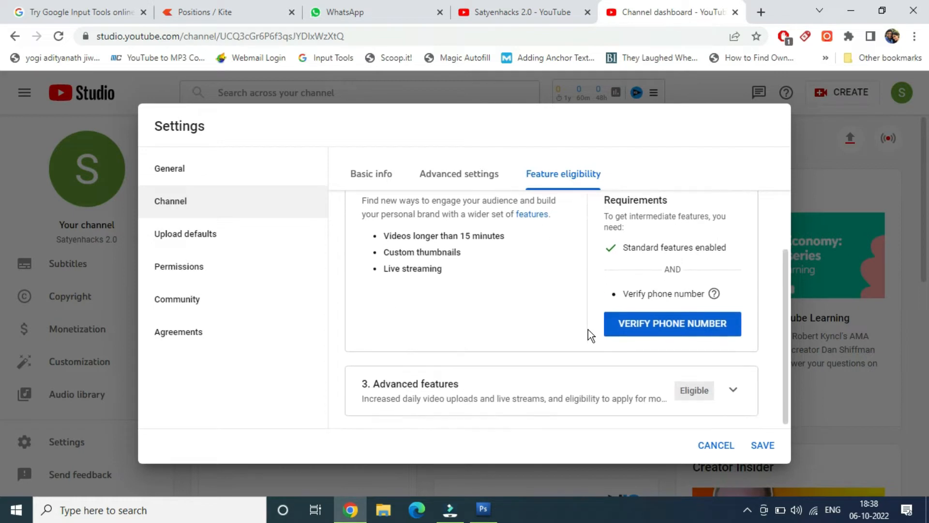
pyautogui.click(660, 321)
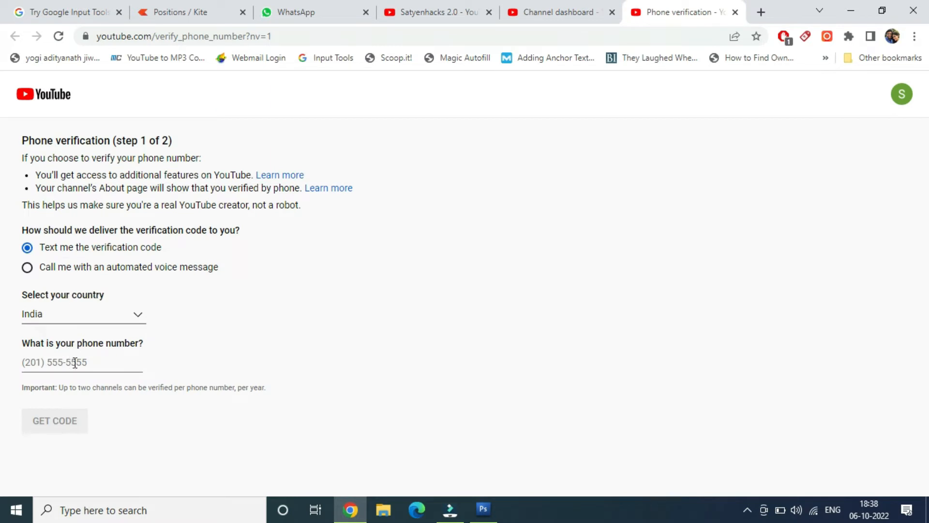
# Enter the channel's phone number and request a verification code by text
pyautogui.click(91, 362)
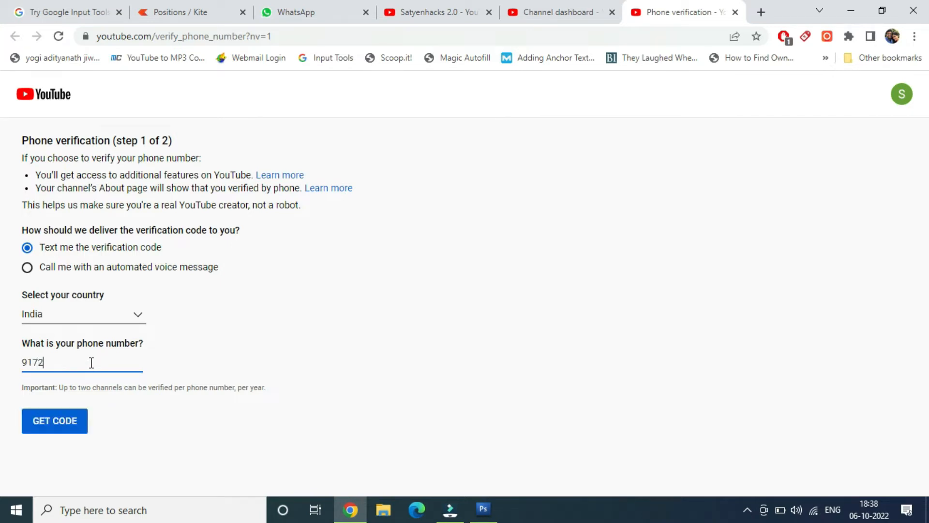
pyautogui.click(59, 422)
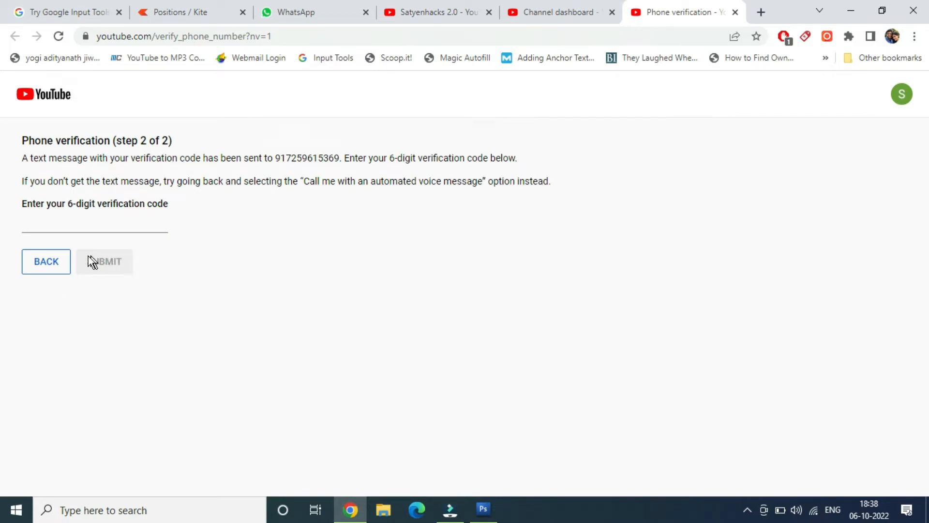
# Enter the received 6-digit verification code and submit it
pyautogui.click(54, 227)
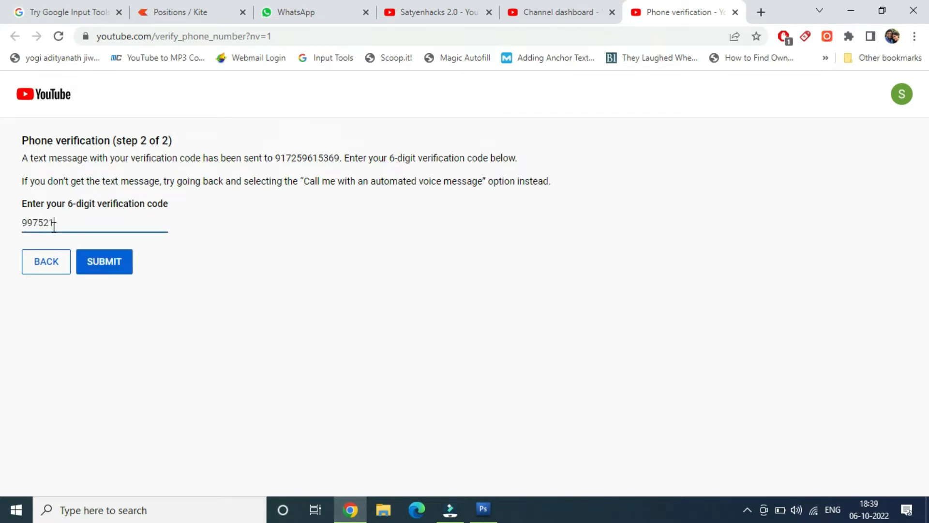
pyautogui.click(105, 264)
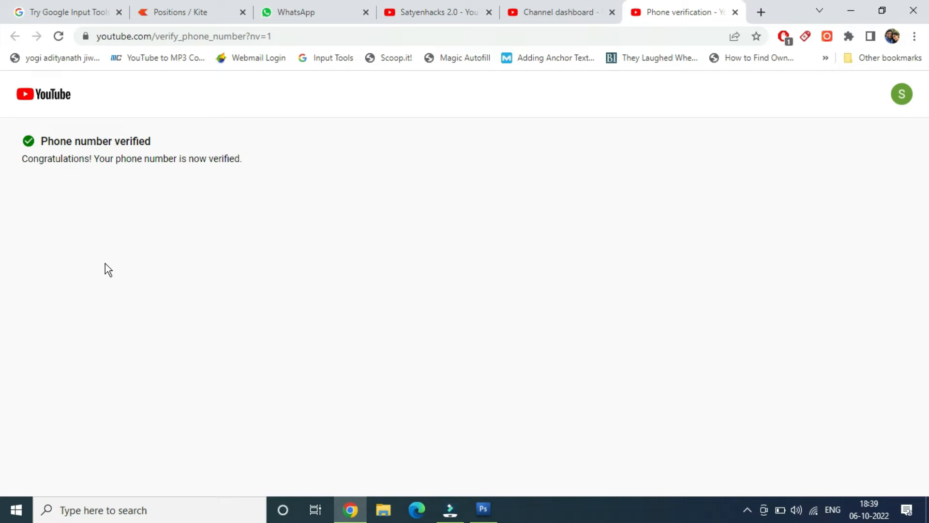
# Close the verification tab and expand Advanced features to view its requirements
pyautogui.click(735, 13)
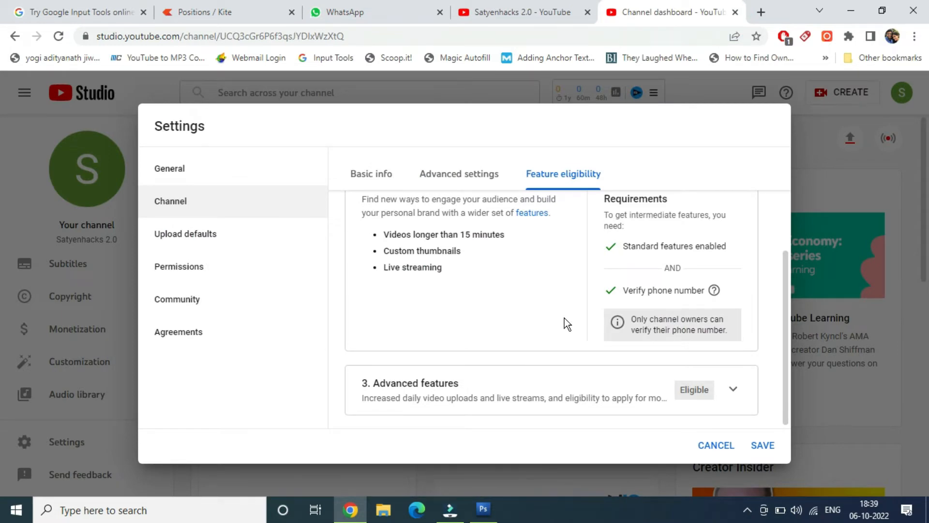
pyautogui.scroll(2, 564, 318)
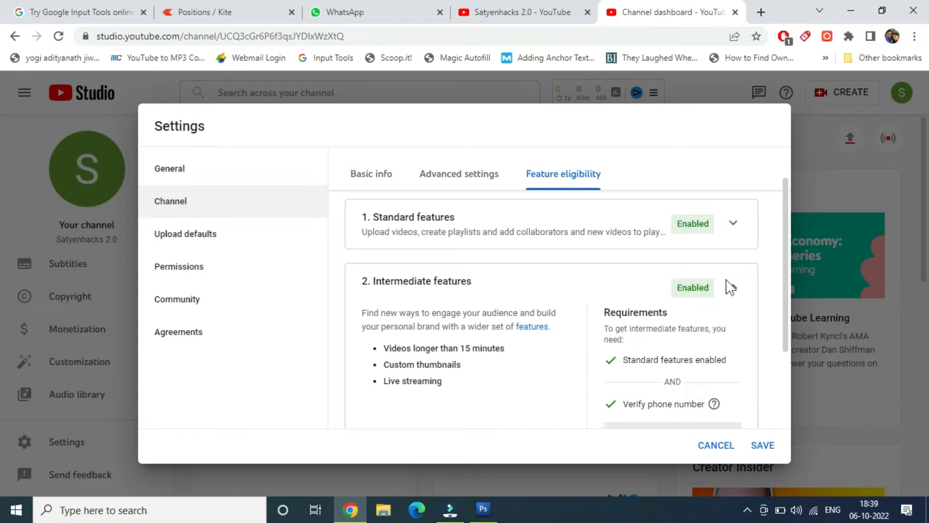
pyautogui.scroll(-2, 588, 320)
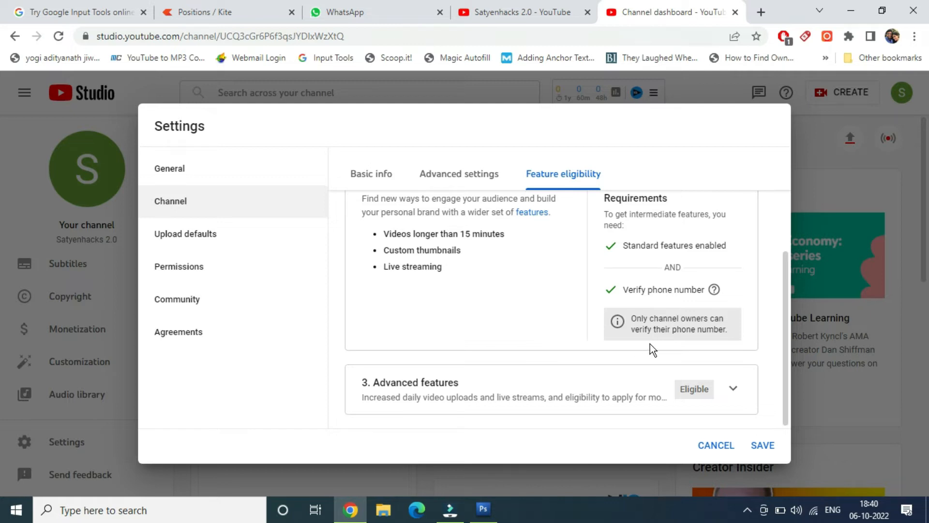
pyautogui.click(733, 392)
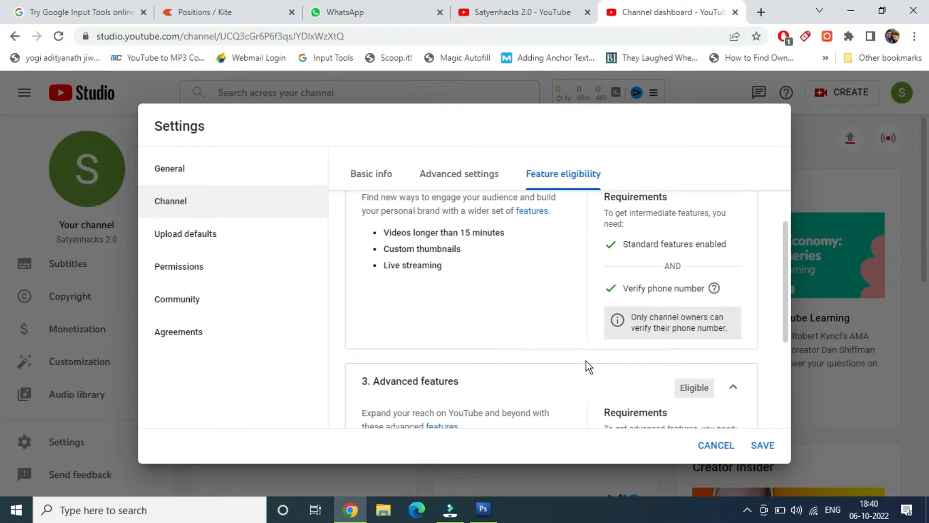
pyautogui.scroll(-4, 586, 361)
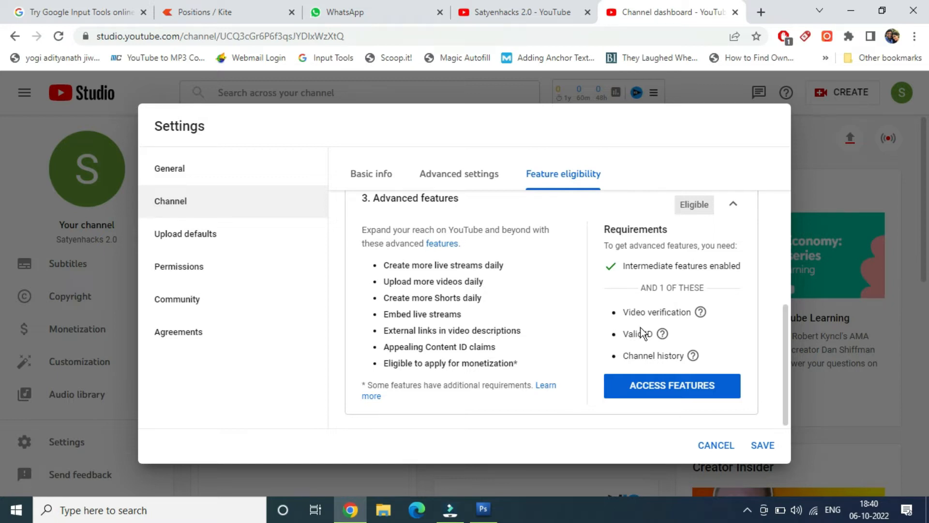
pyautogui.moveTo(633, 362)
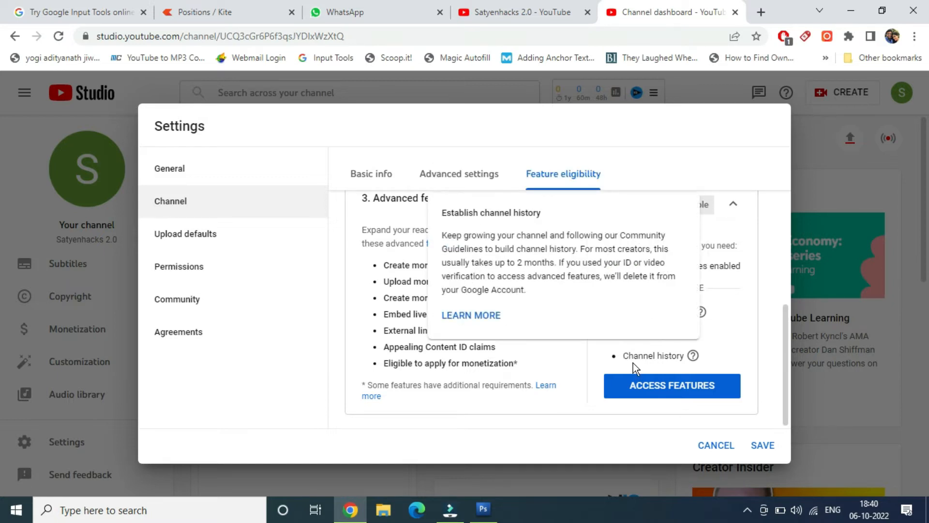
# Request a video-verification email for advanced features and dismiss the confirmation
pyautogui.click(675, 386)
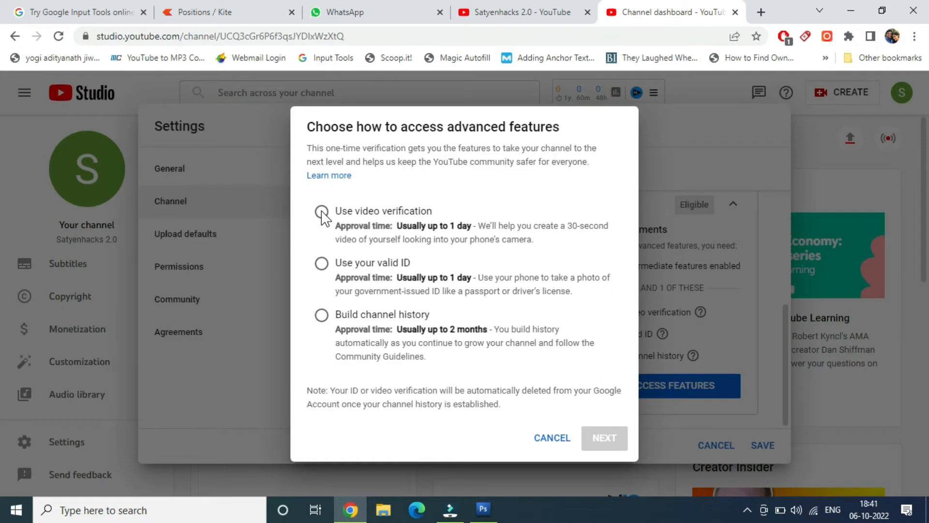
pyautogui.click(322, 213)
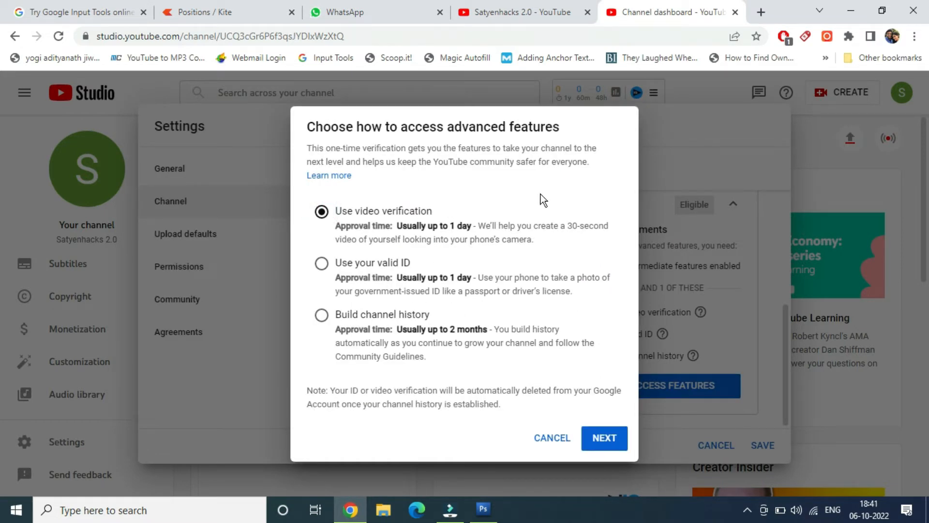
pyautogui.click(609, 438)
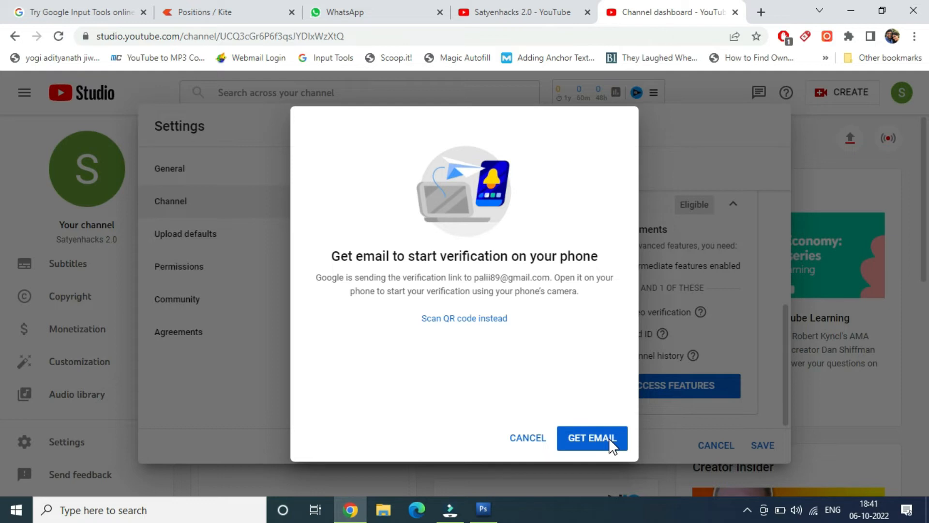
pyautogui.click(609, 437)
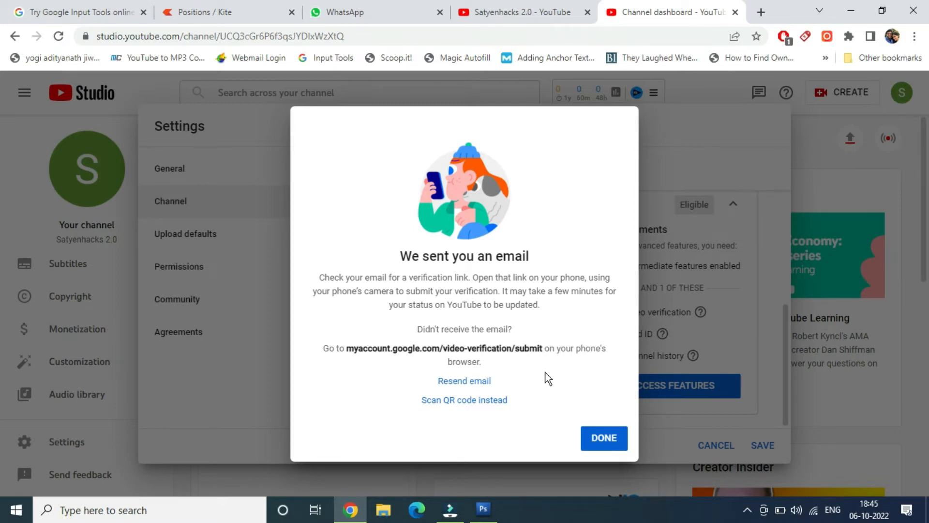
pyautogui.click(598, 429)
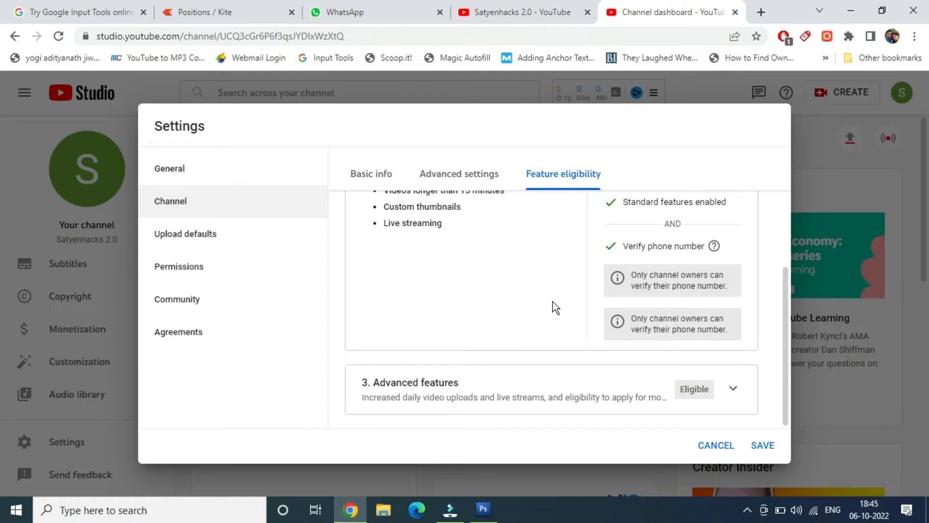
# Expand the Advanced features details again to review its requirements
pyautogui.click(732, 387)
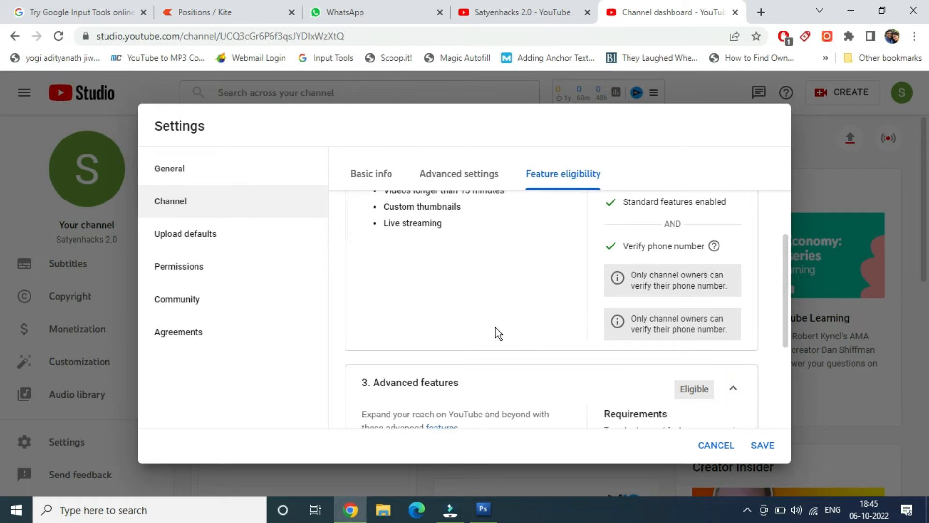
pyautogui.scroll(-4, 583, 278)
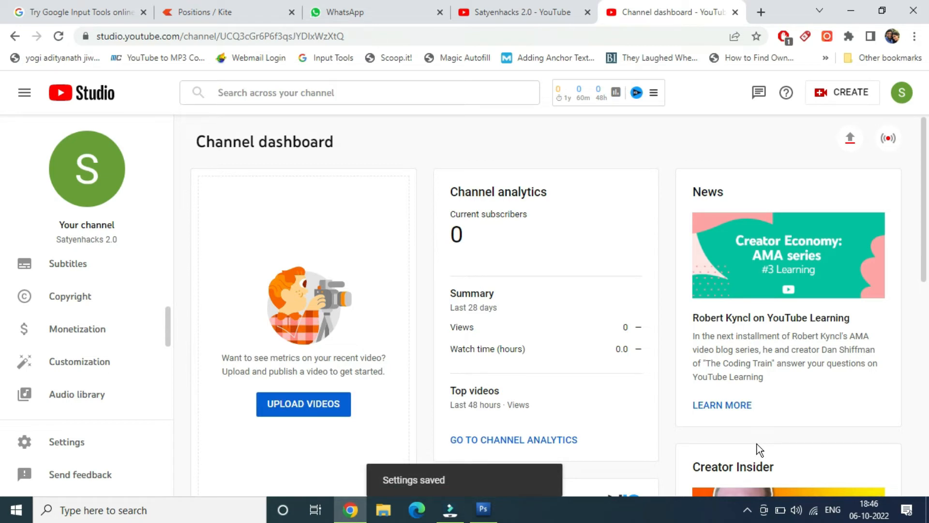
# Open Upload defaults in Settings and check the Visibility options without choosing one
pyautogui.click(73, 440)
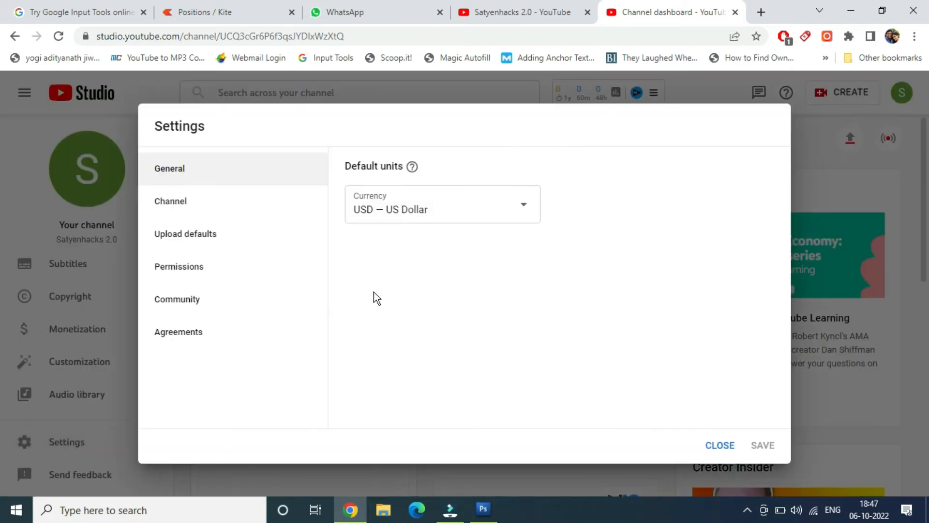
pyautogui.click(207, 248)
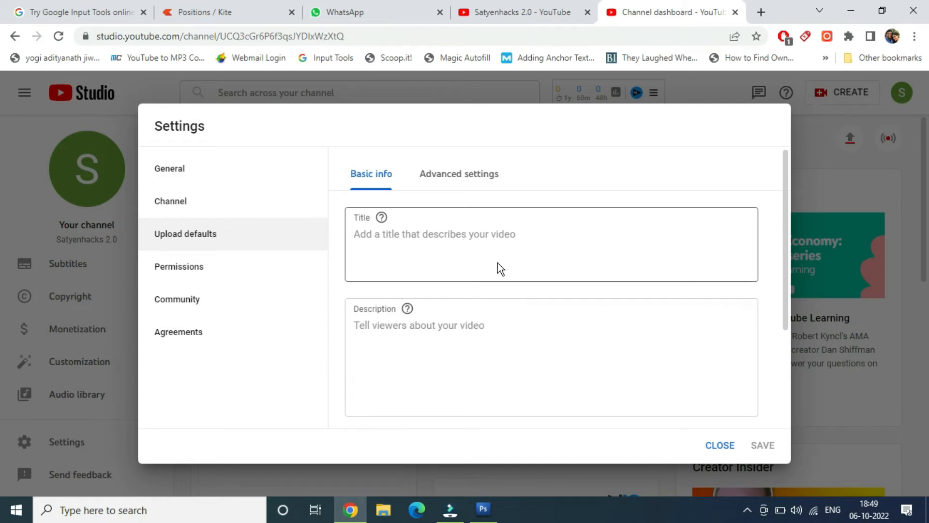
pyautogui.scroll(-3, 498, 264)
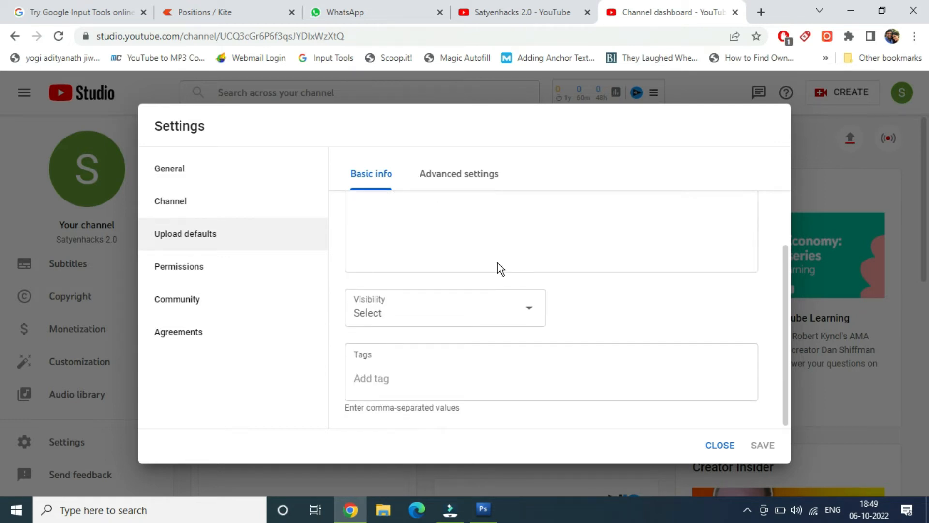
pyautogui.click(440, 316)
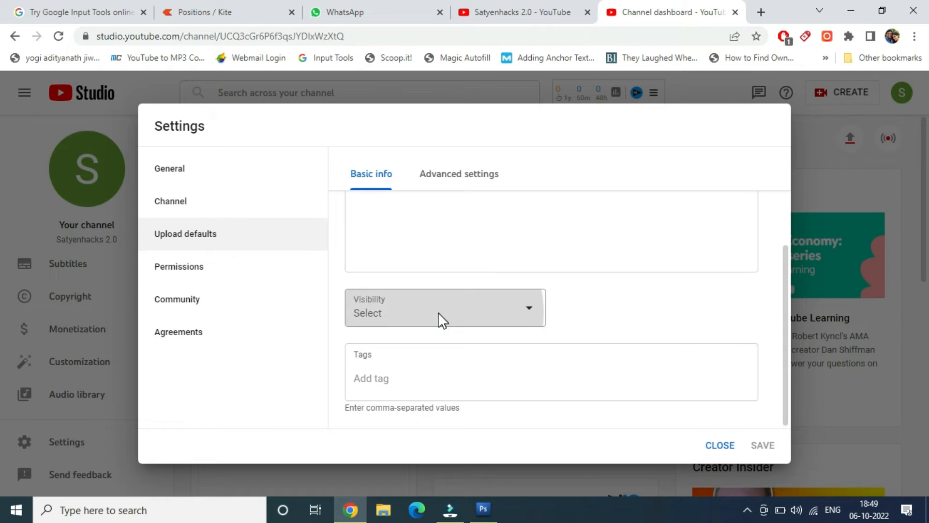
pyautogui.click(588, 312)
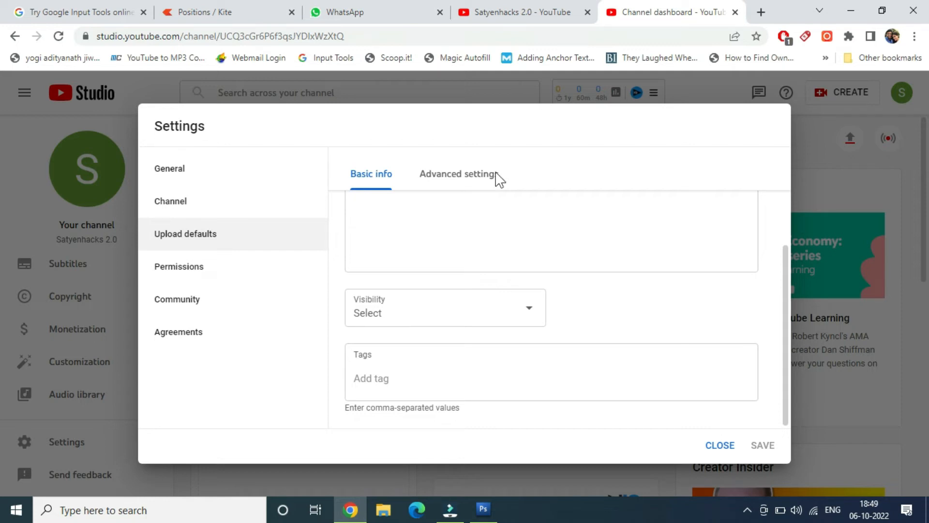
# On the Advanced settings tab, set the default video category to Science & Technology
pyautogui.click(455, 178)
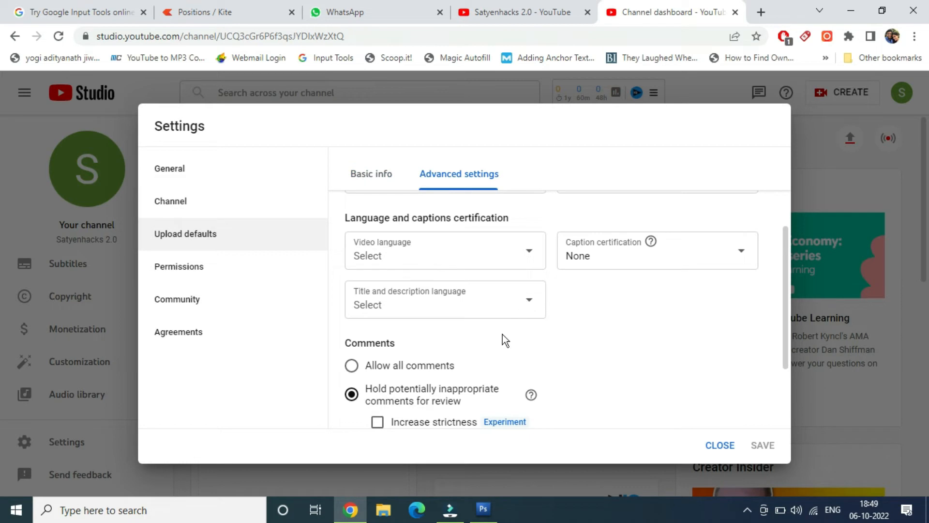
pyautogui.scroll(3, 502, 334)
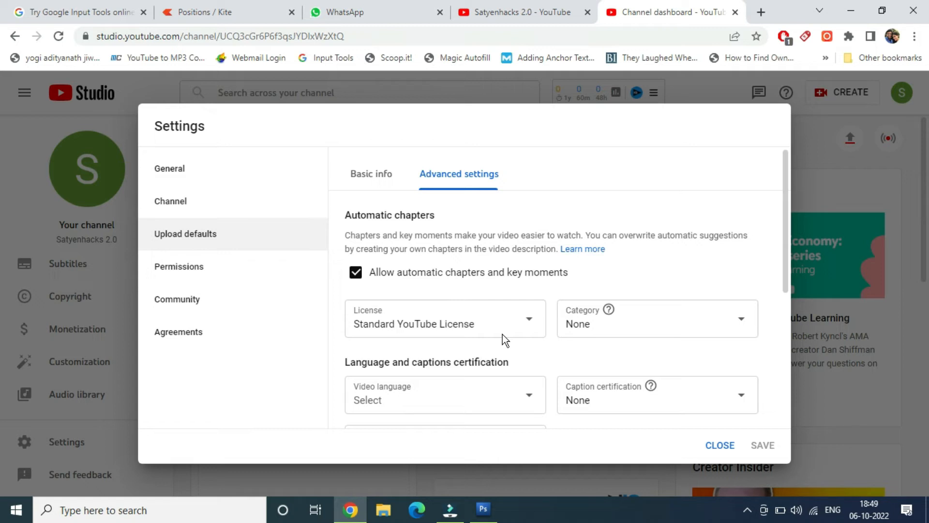
pyautogui.click(619, 325)
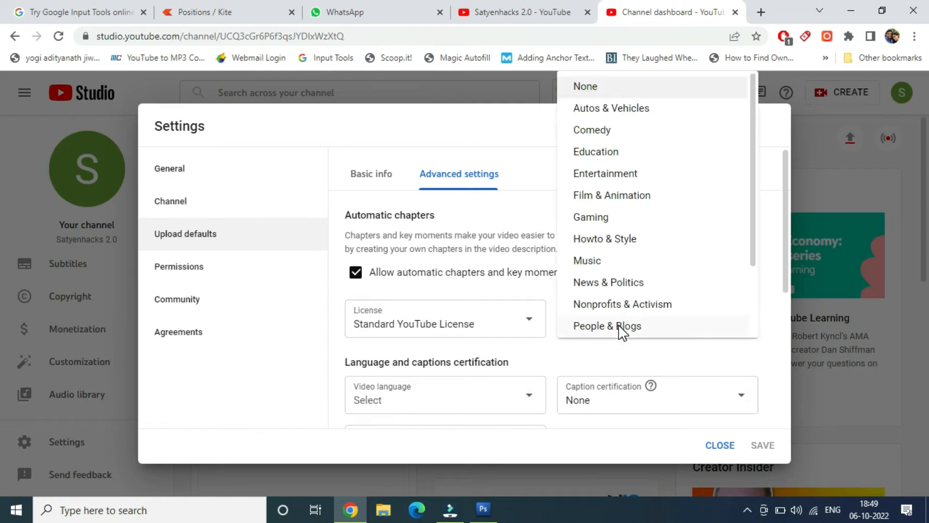
pyautogui.scroll(-3, 629, 238)
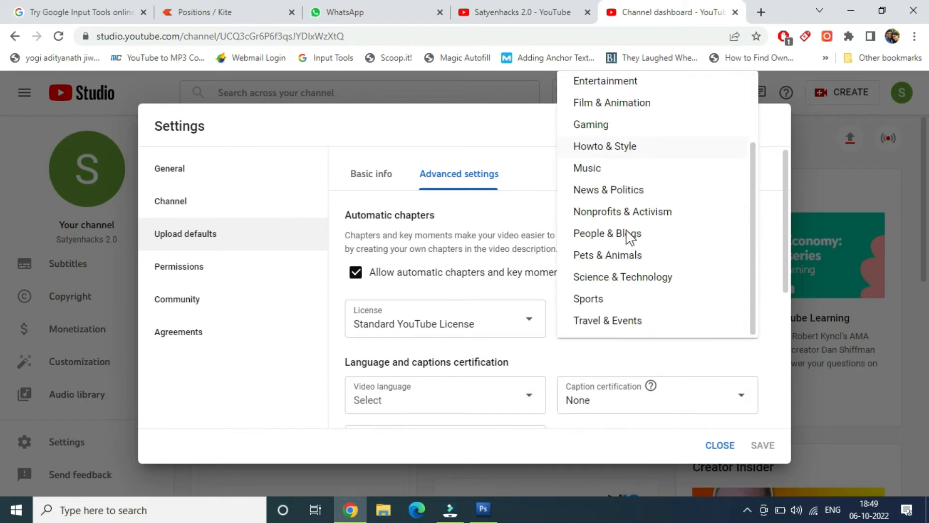
pyautogui.click(629, 280)
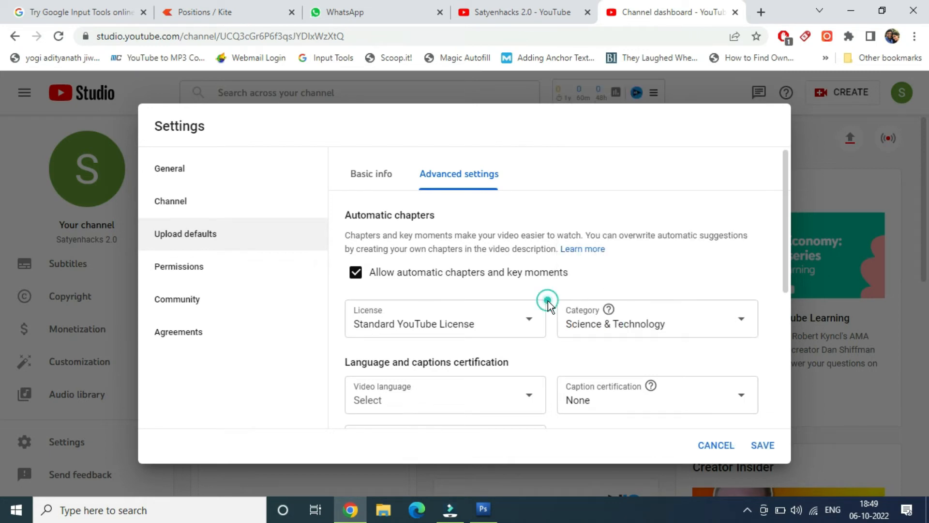
pyautogui.scroll(-3, 548, 301)
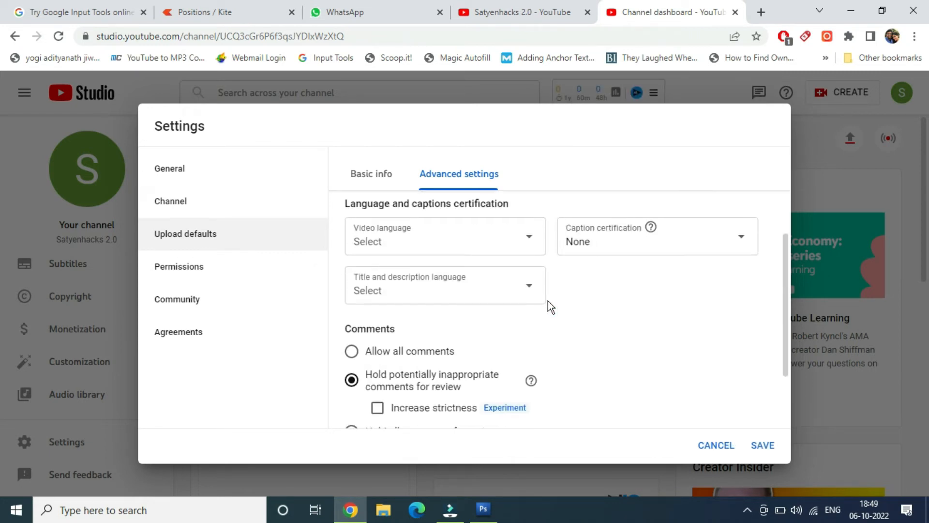
# Set the default video language to Hindi
pyautogui.click(466, 239)
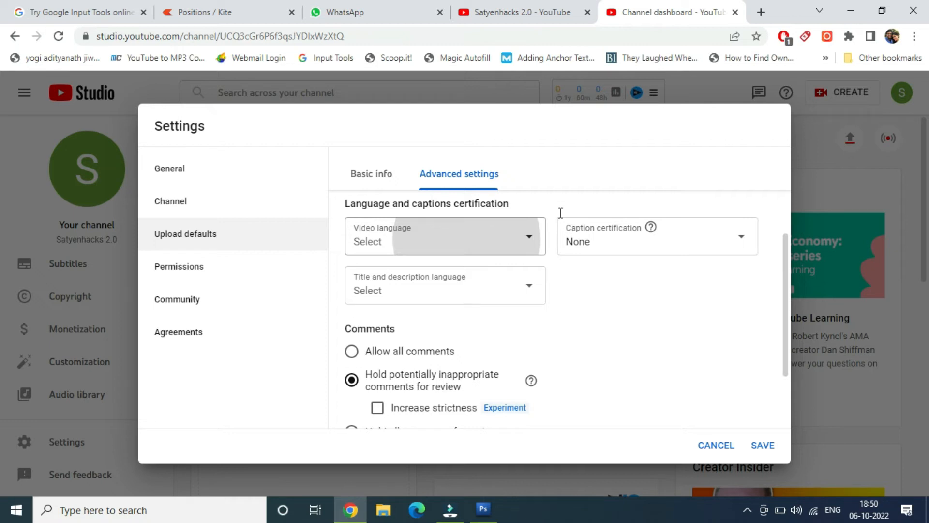
pyautogui.click(532, 228)
pyautogui.scroll(-18, 432, 339)
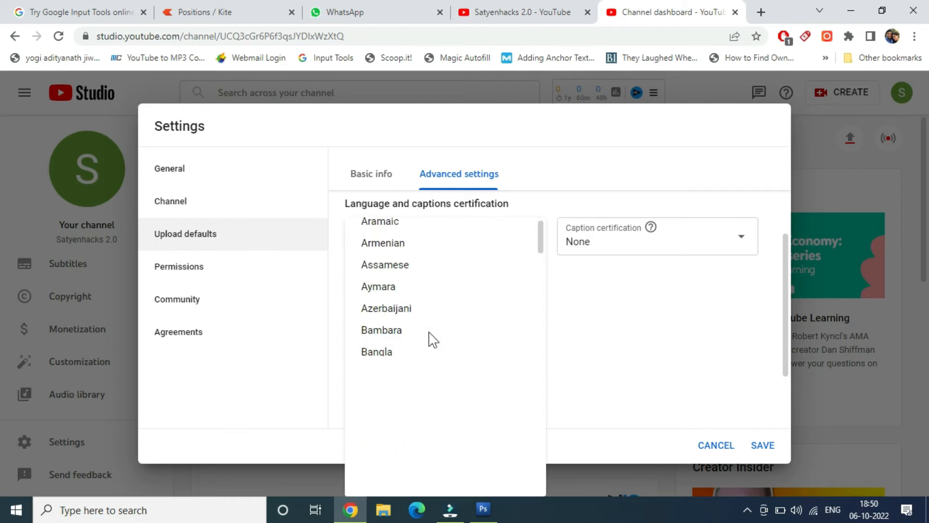
pyautogui.scroll(-9, 432, 339)
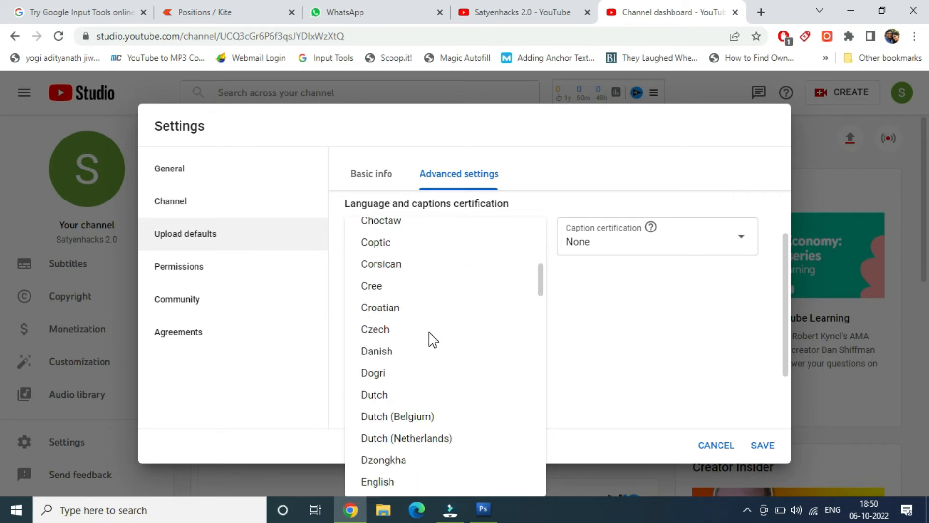
pyautogui.scroll(-6, 433, 339)
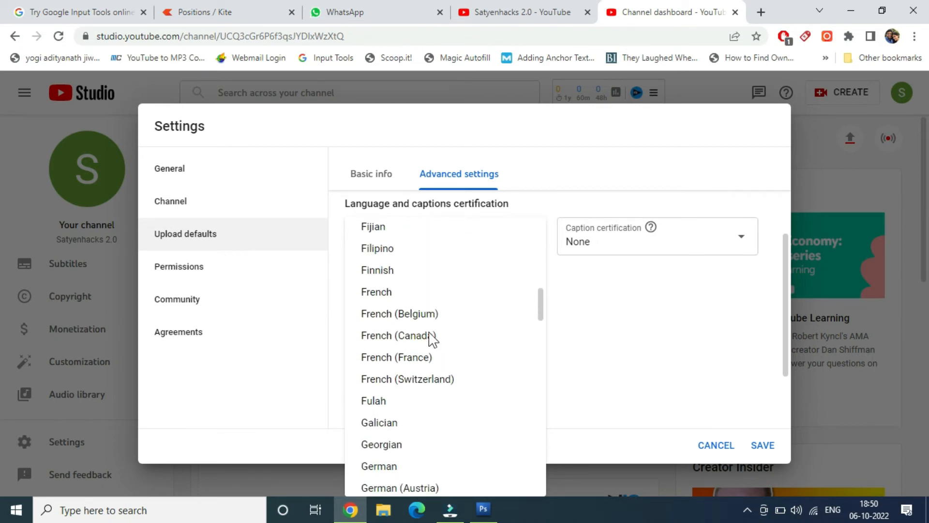
pyautogui.scroll(-5, 432, 339)
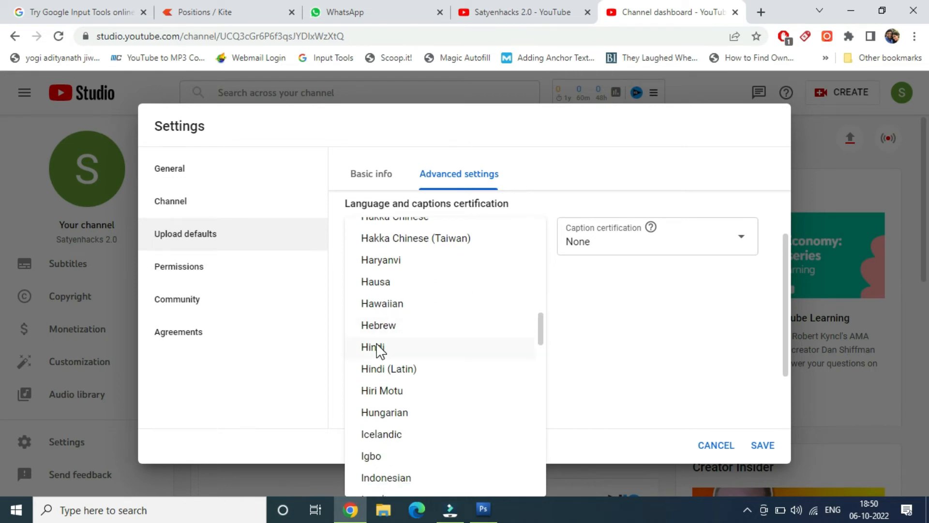
pyautogui.click(376, 346)
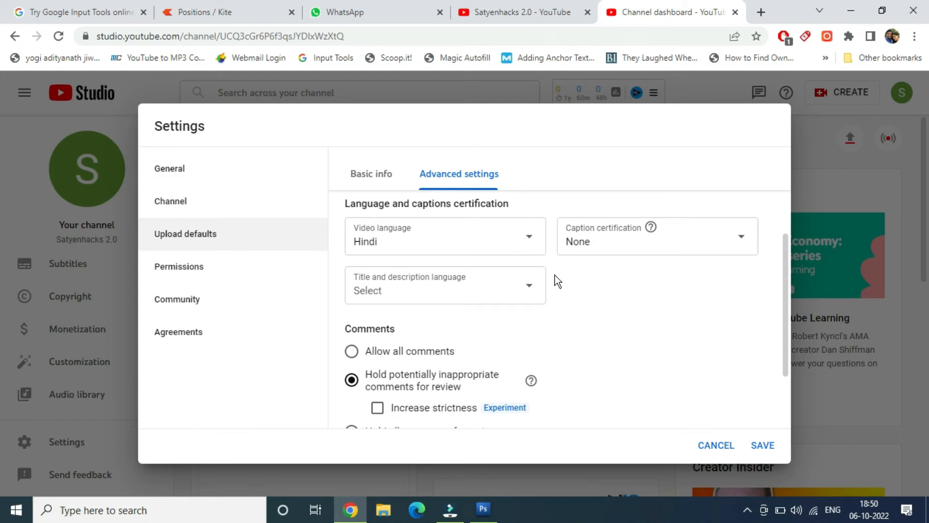
# Review the Comments options and save the upload defaults
pyautogui.scroll(3, 553, 274)
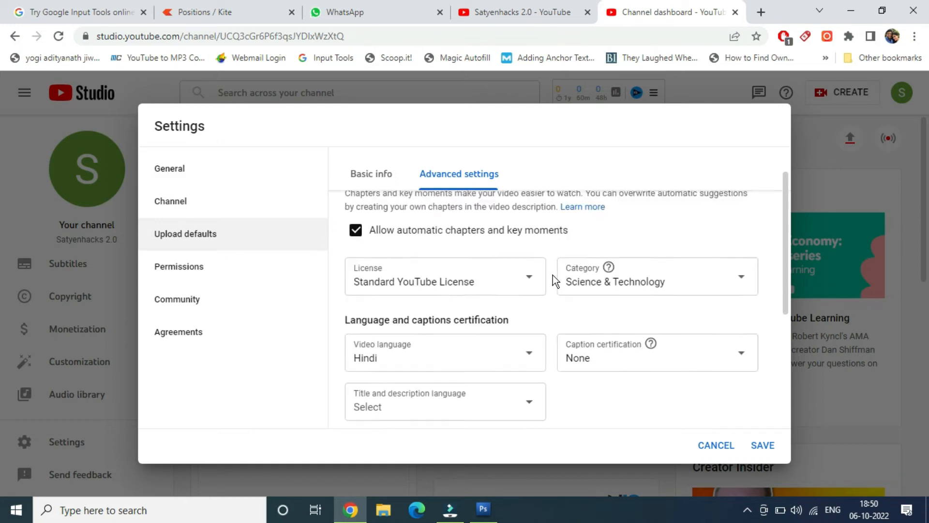
pyautogui.scroll(-5, 552, 275)
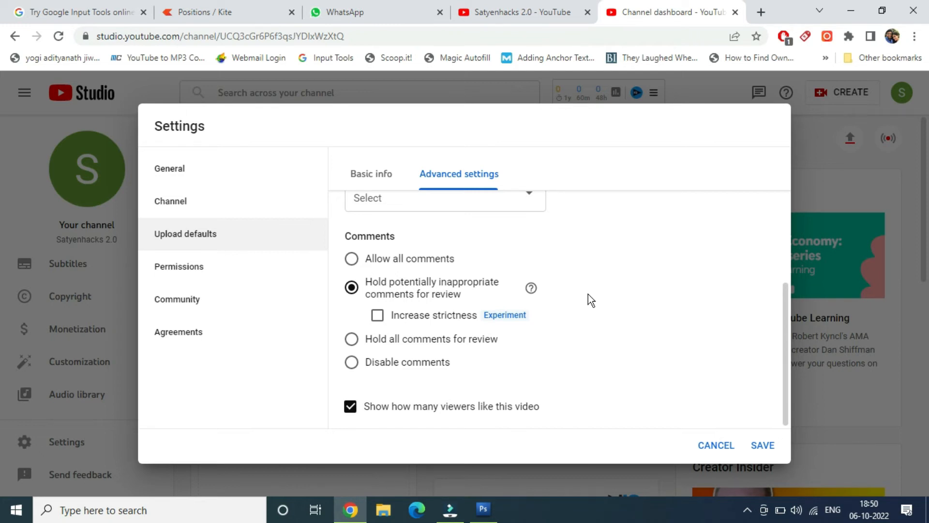
pyautogui.click(762, 443)
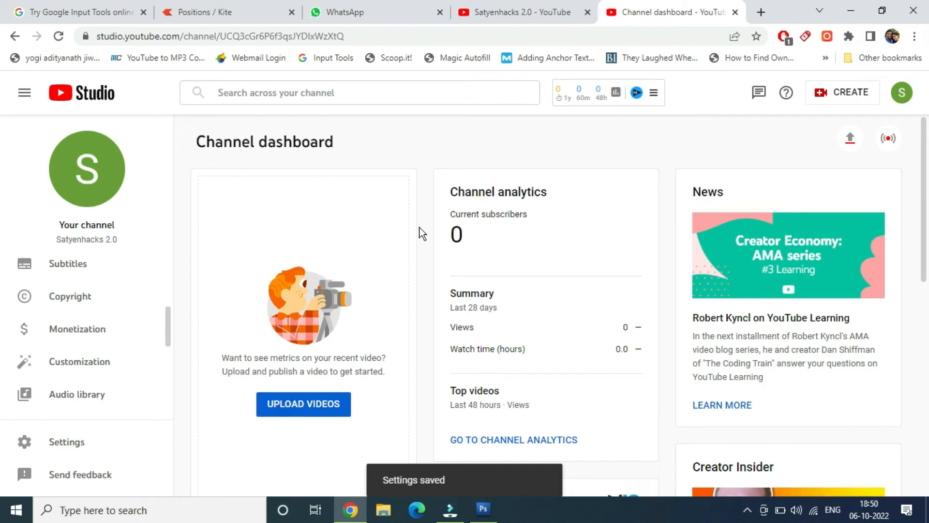
# Reopen channel Settings on the Permissions page showing the Brand Account options
pyautogui.click(50, 439)
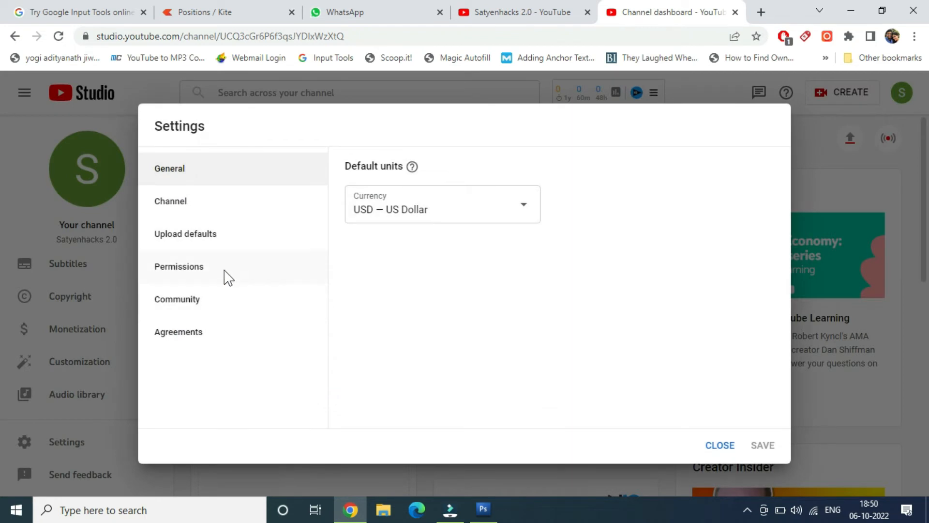
pyautogui.click(208, 270)
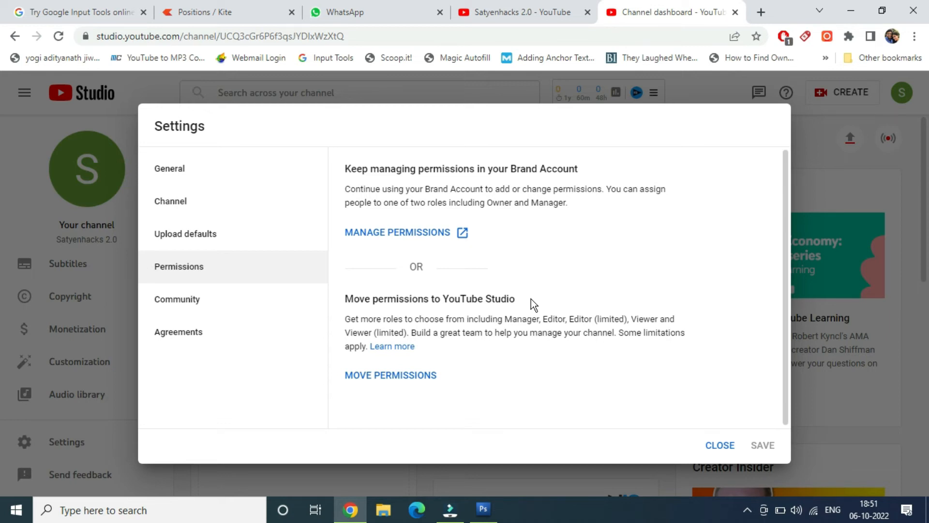
# Review the Community automated filters, leaving the live chat blocked words list empty
pyautogui.click(175, 304)
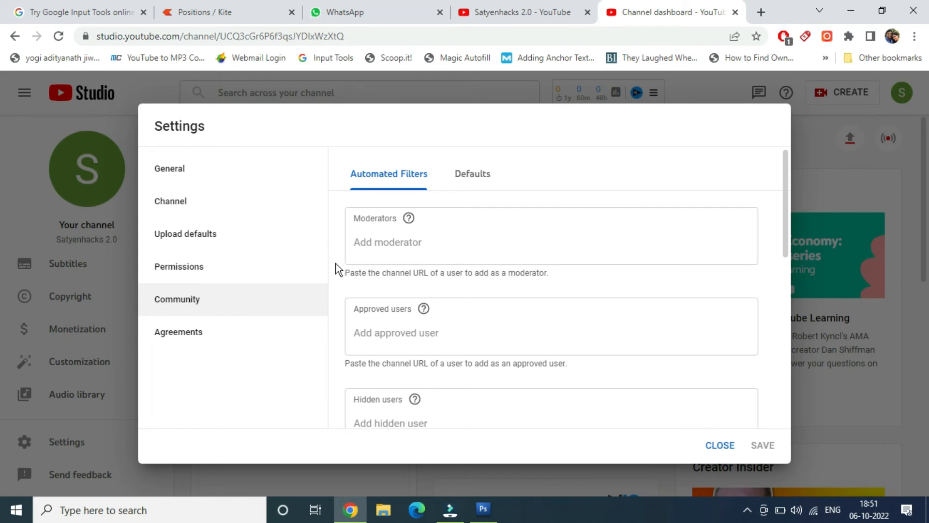
pyautogui.scroll(-6, 336, 265)
pyautogui.scroll(-2, 335, 265)
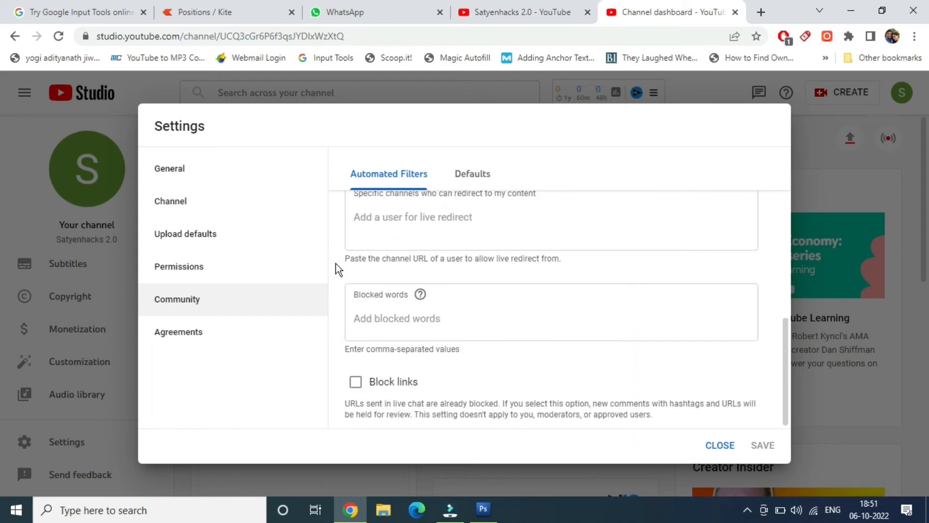
pyautogui.scroll(2, 337, 269)
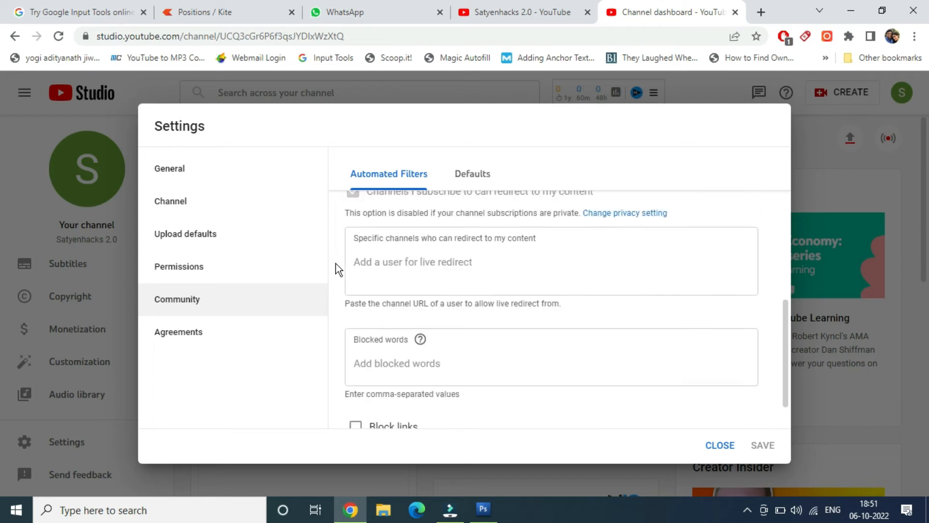
pyautogui.scroll(-2, 337, 269)
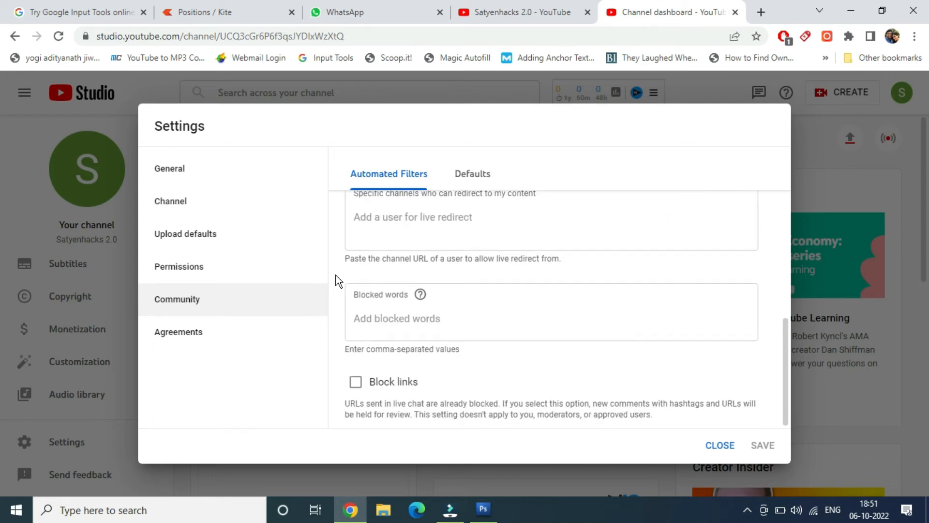
pyautogui.click(377, 329)
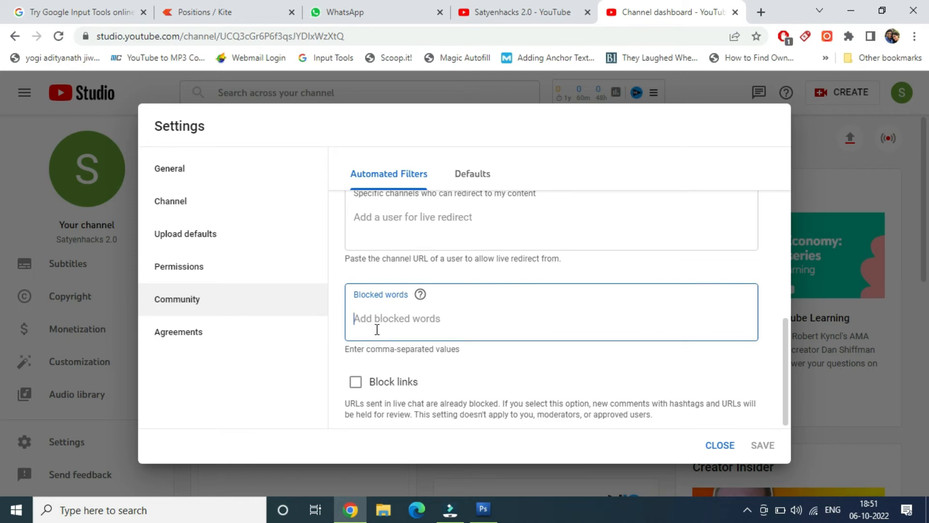
pyautogui.click(340, 270)
# Check the comment Defaults, dismiss the increase-strictness tip, and view Agreements
pyautogui.scroll(2, 338, 265)
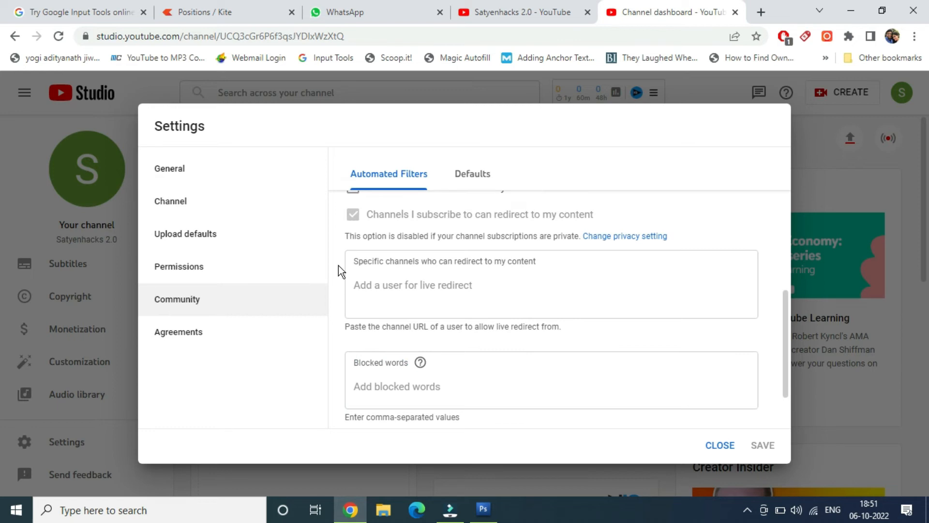
pyautogui.click(475, 173)
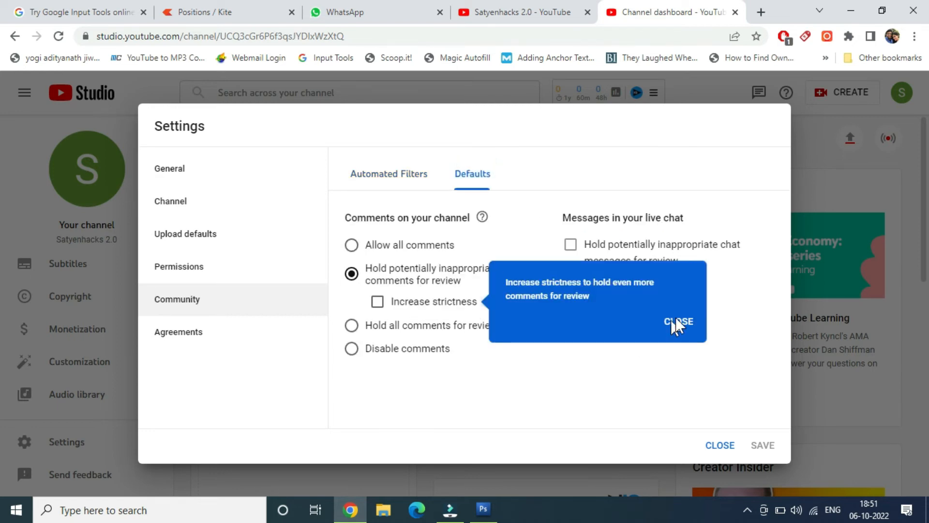
pyautogui.click(677, 321)
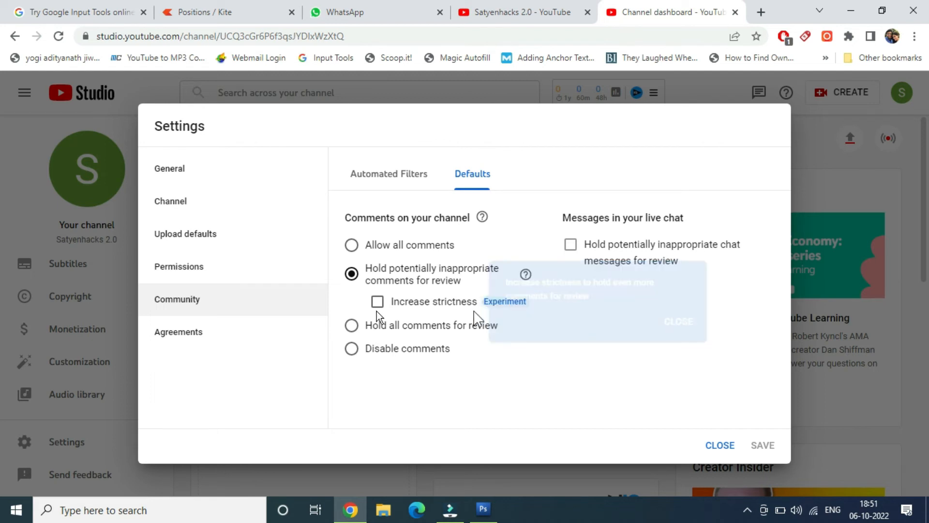
pyautogui.click(203, 337)
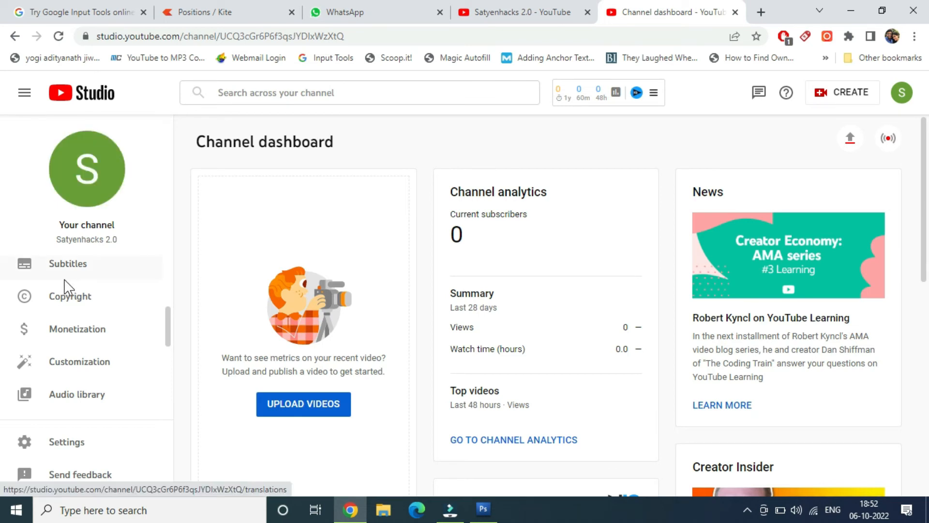
# From the channel's public YouTube page, open Branding customization via the avatar's camera icon
pyautogui.scroll(1, 65, 280)
pyautogui.scroll(2, 65, 285)
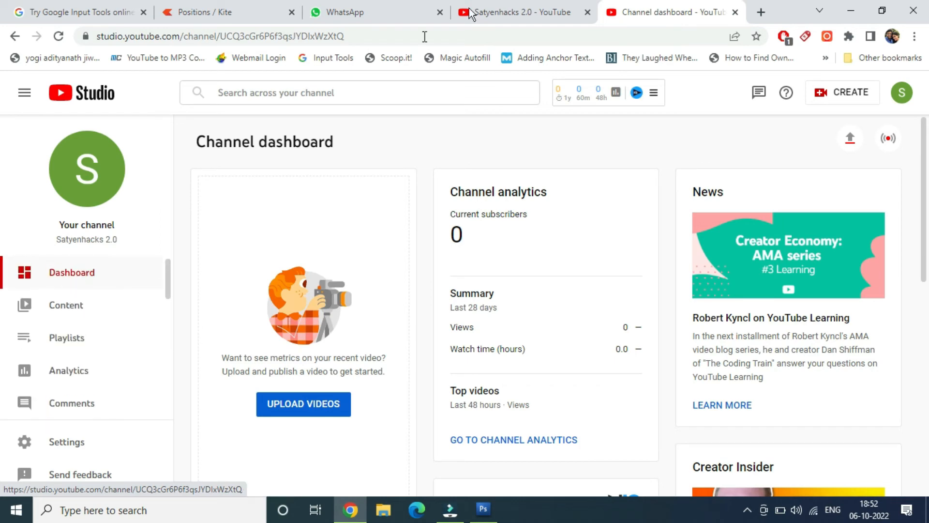
pyautogui.click(501, 12)
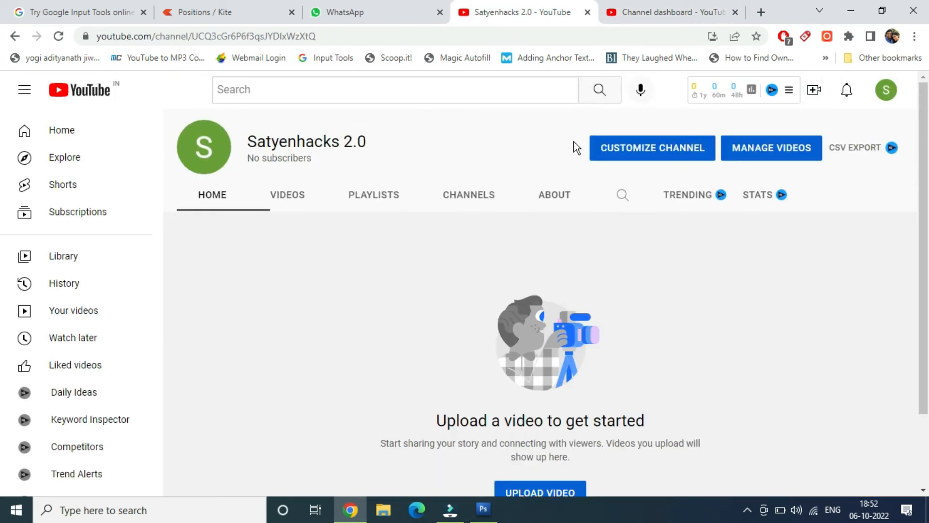
pyautogui.click(205, 146)
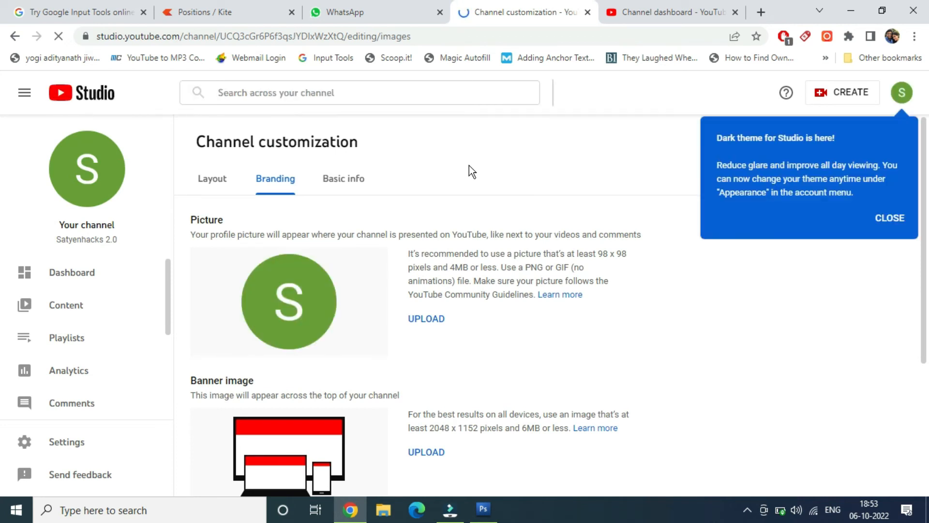
# Close the Dark theme popup, look over the picture, banner and watermark options, then open Basic info
pyautogui.click(890, 218)
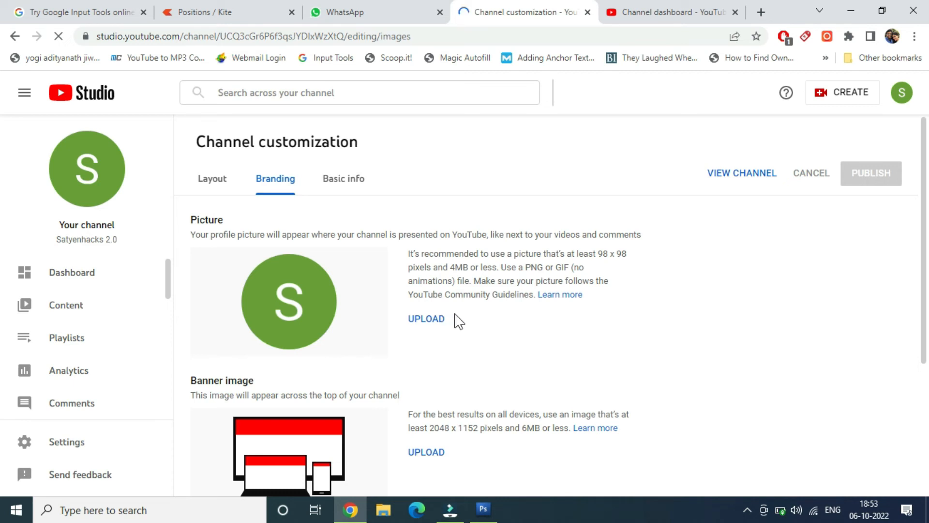
pyautogui.scroll(-3, 644, 240)
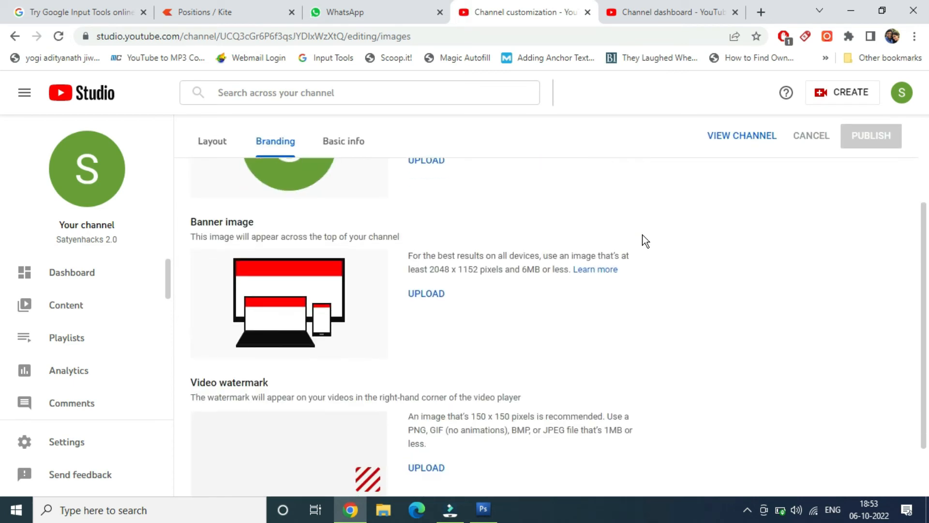
pyautogui.scroll(-1, 644, 239)
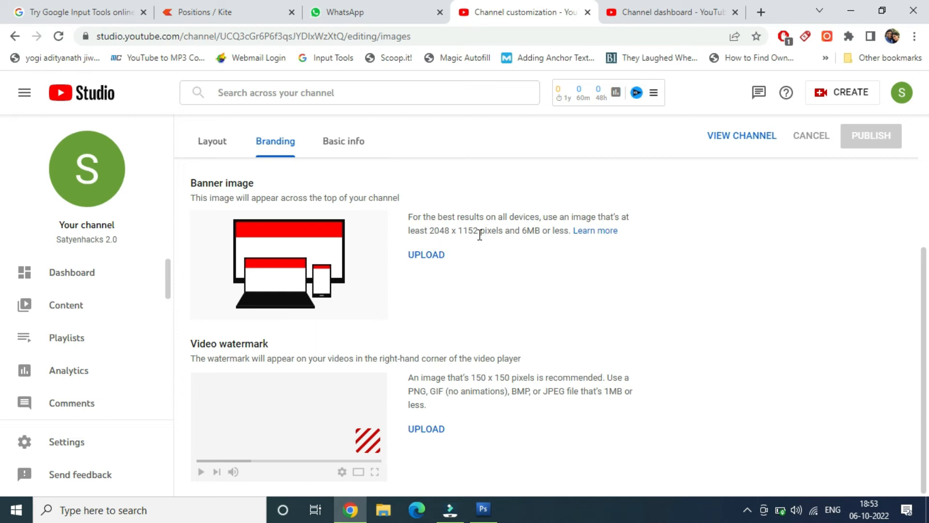
pyautogui.scroll(4, 493, 248)
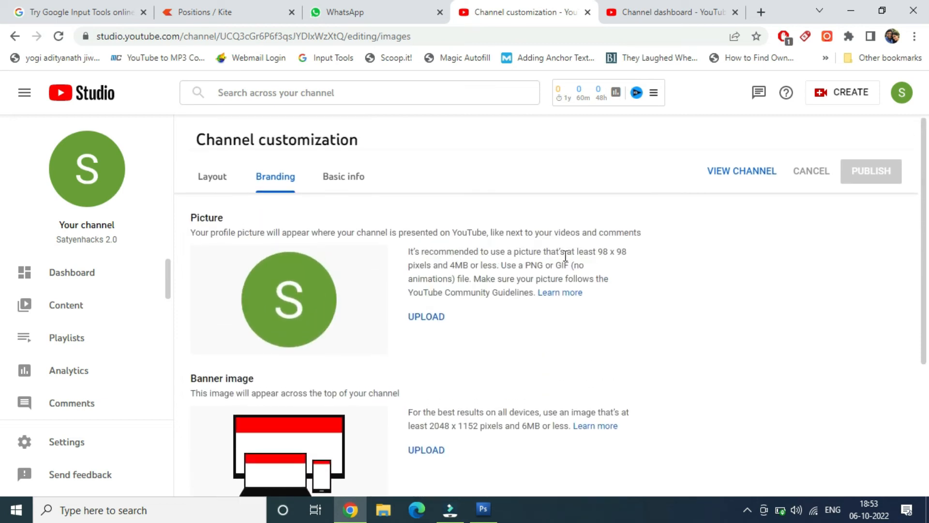
pyautogui.scroll(-4, 650, 272)
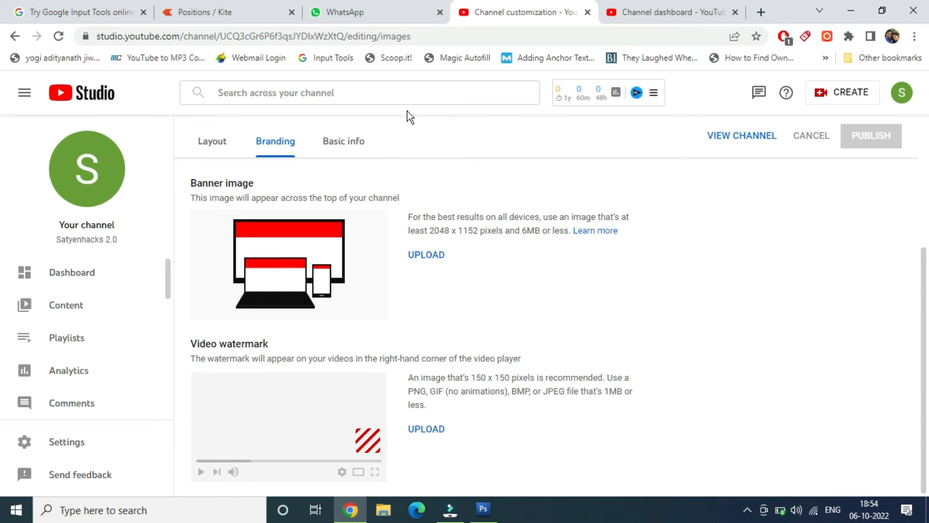
pyautogui.click(339, 141)
# Look over the name, description, URL, links and contact fields, then switch to the Layout tab
pyautogui.scroll(4, 379, 249)
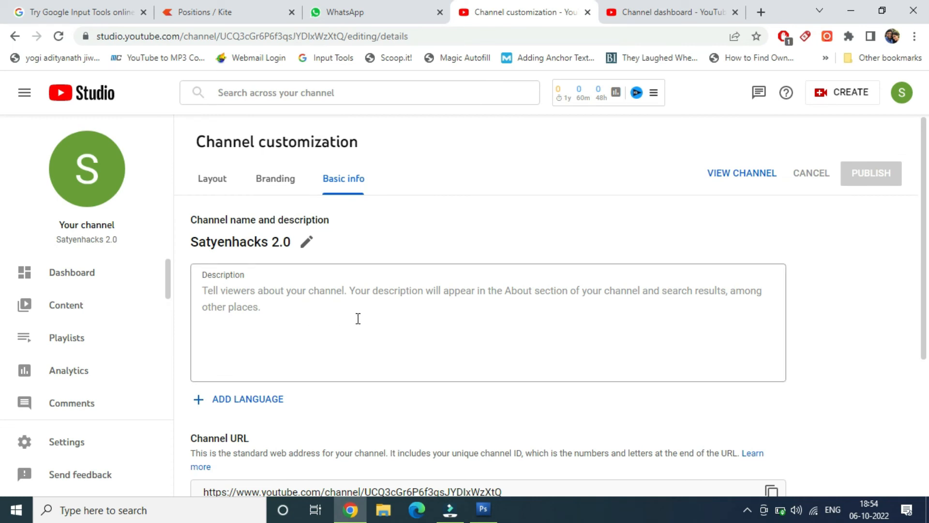
pyautogui.scroll(-1, 358, 319)
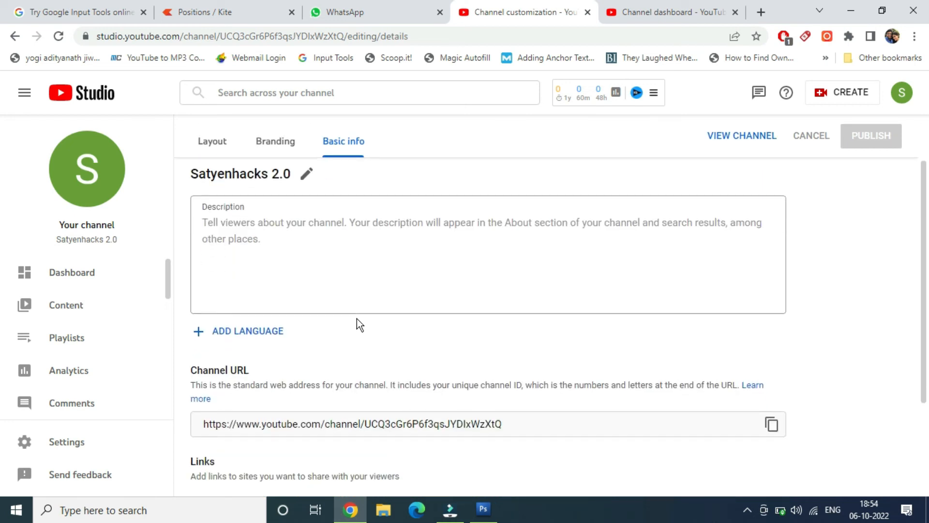
pyautogui.scroll(-1, 358, 318)
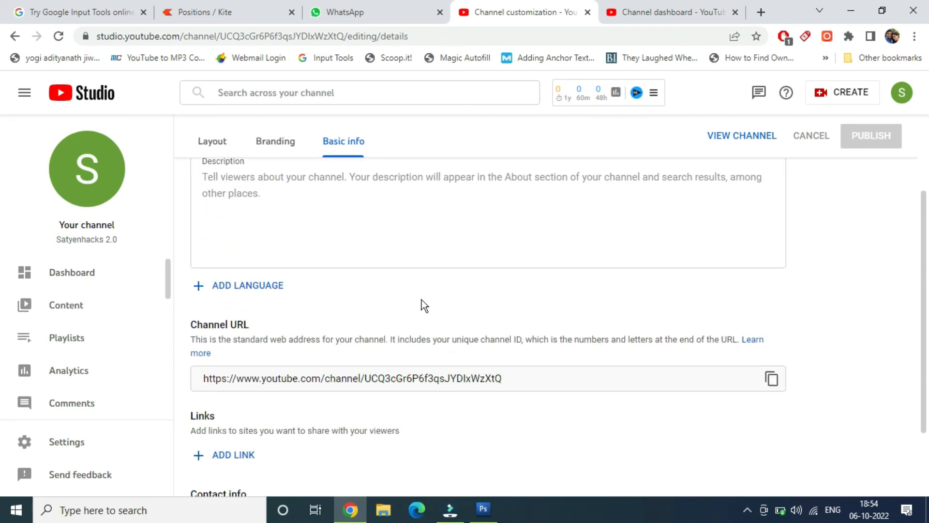
pyautogui.scroll(-2, 422, 304)
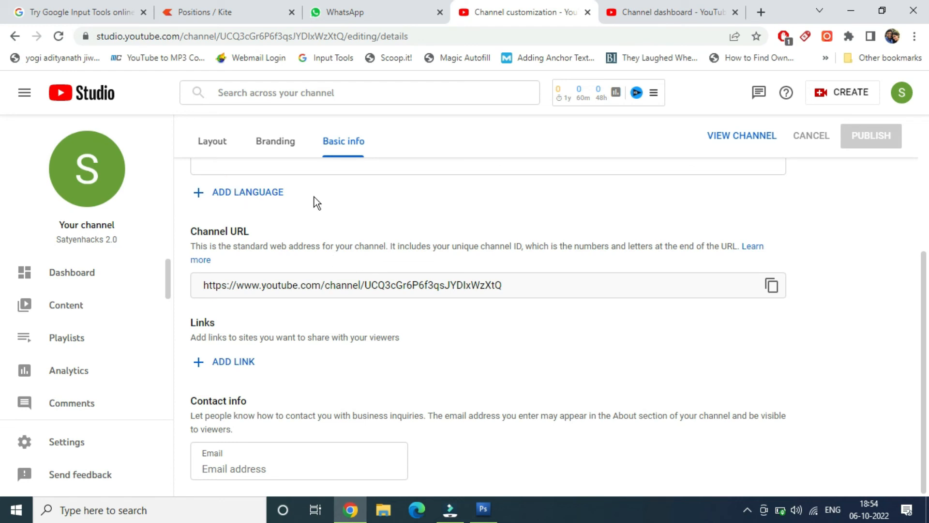
pyautogui.scroll(4, 319, 199)
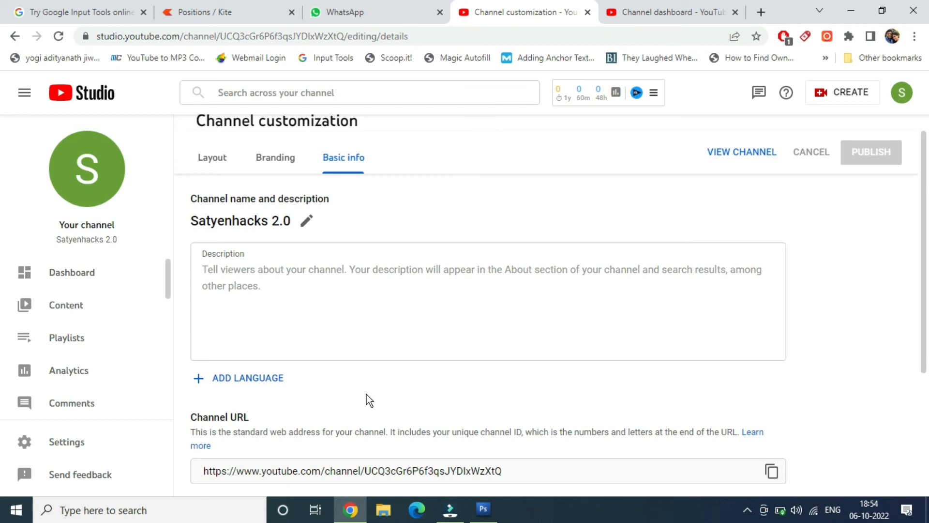
pyautogui.scroll(-2, 368, 399)
pyautogui.scroll(-2, 366, 397)
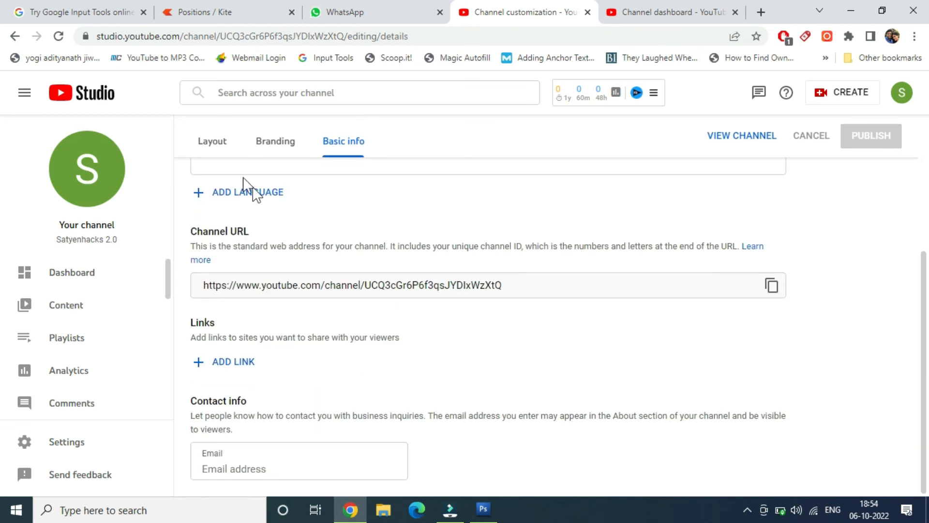
pyautogui.click(207, 140)
pyautogui.scroll(3, 457, 263)
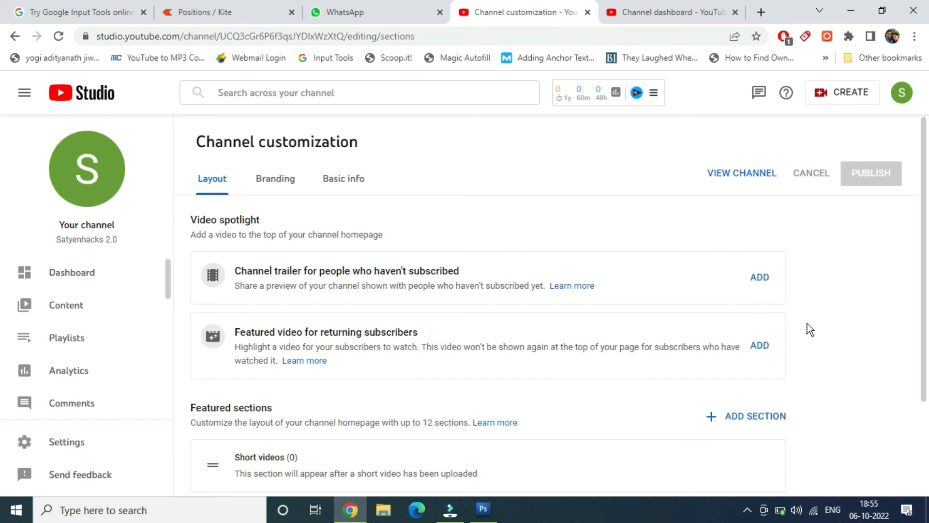
pyautogui.scroll(-3, 807, 323)
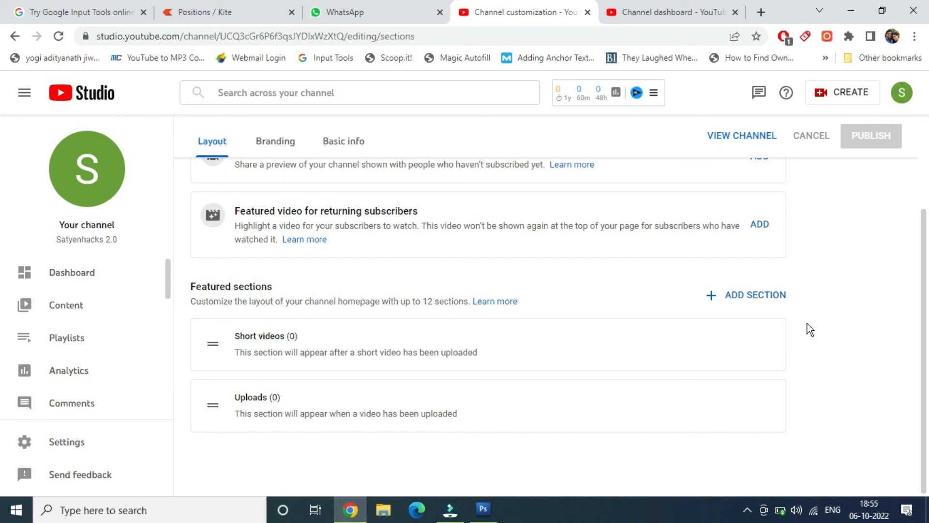
pyautogui.click(747, 296)
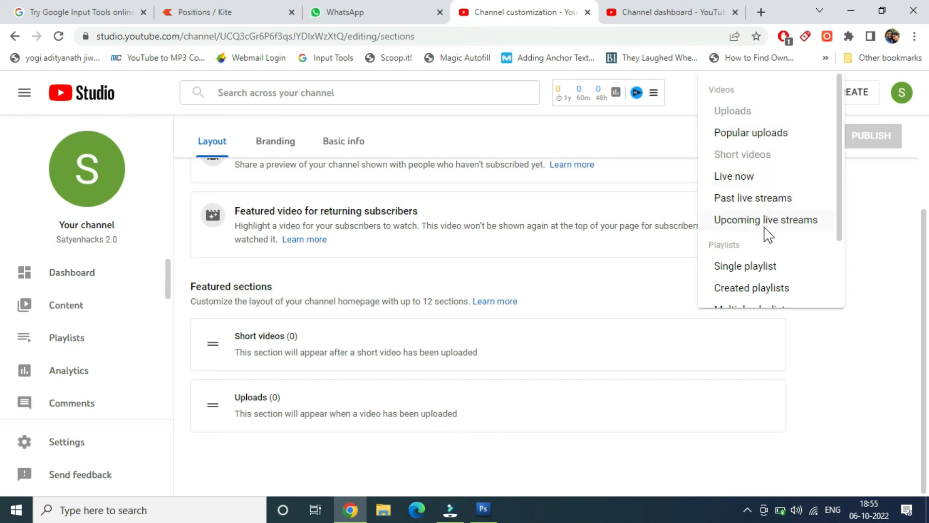
pyautogui.scroll(-2, 768, 235)
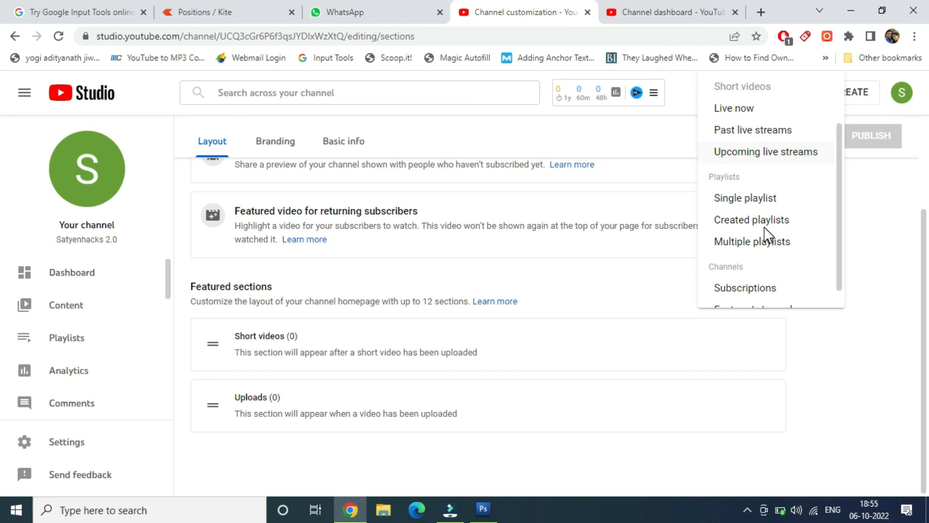
pyautogui.scroll(-1, 768, 235)
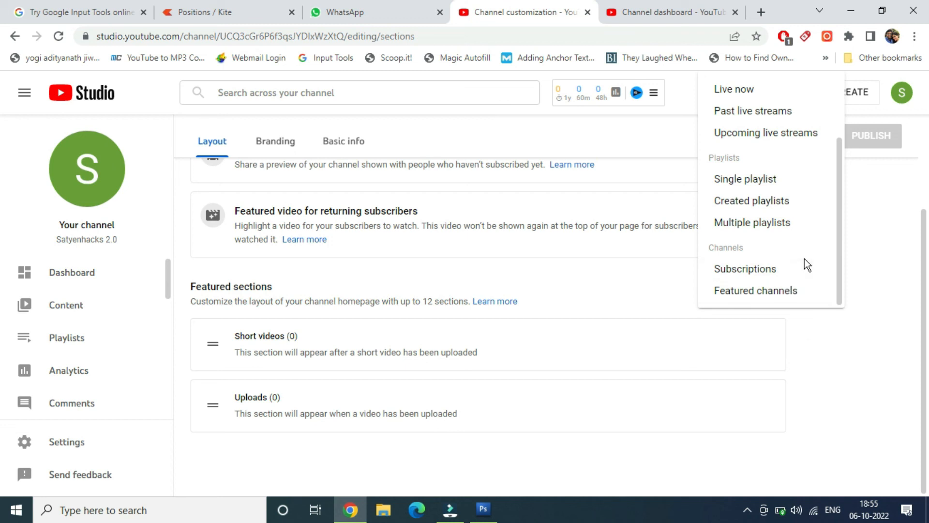
pyautogui.click(807, 345)
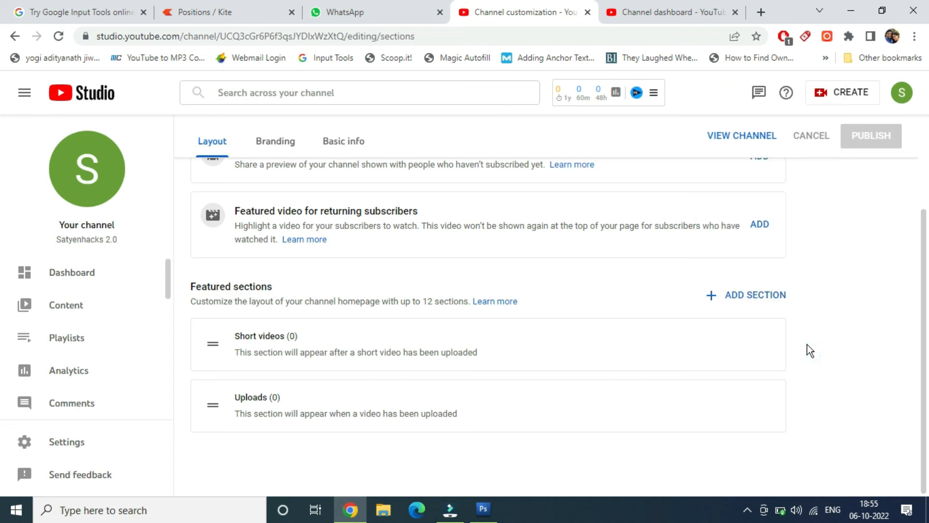